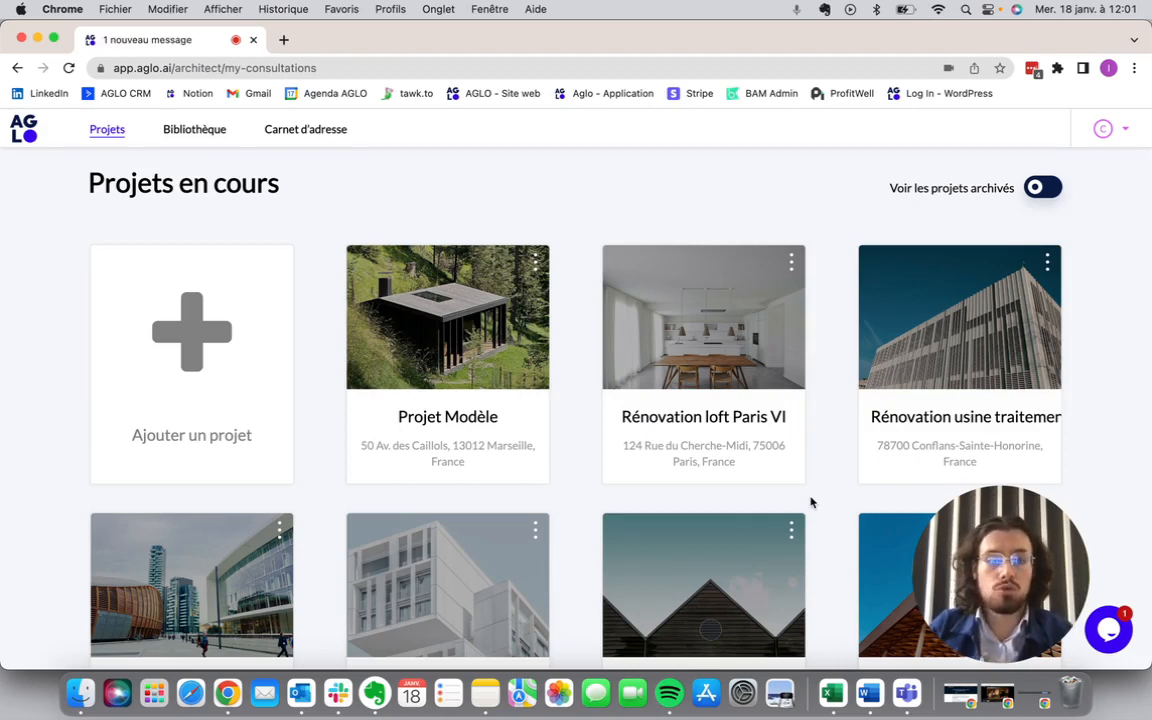
Open the account profile and review its personal and organisation information.
left_click(1105, 129)
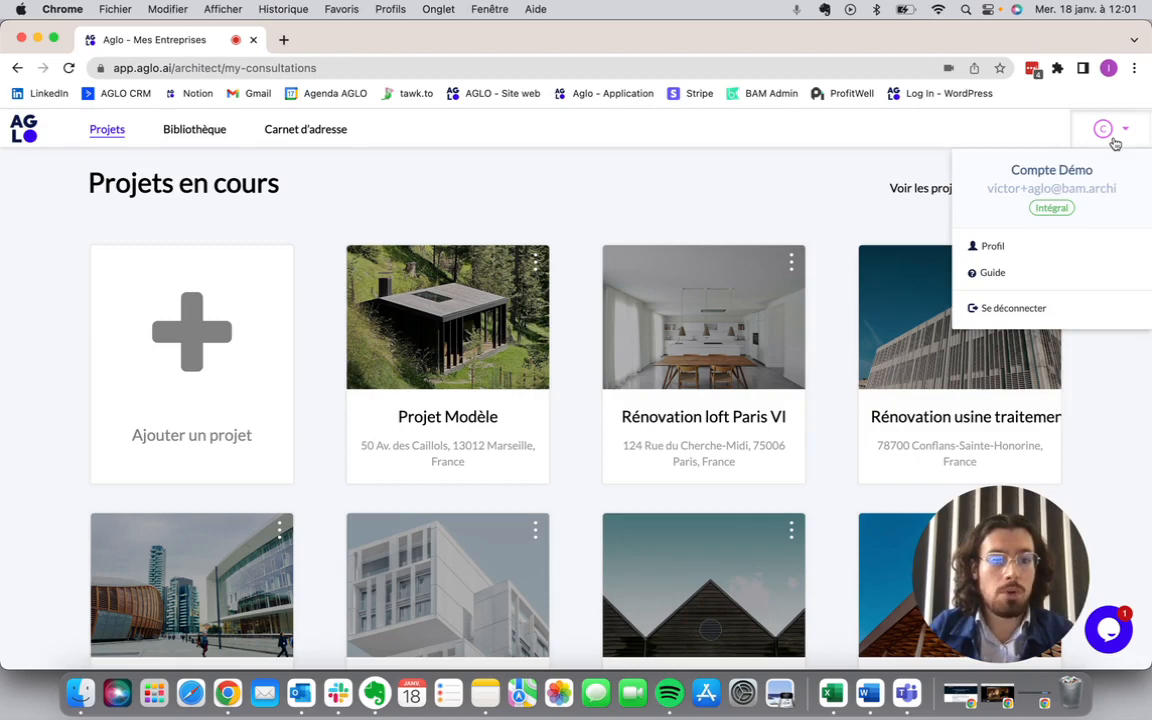
left_click(1003, 247)
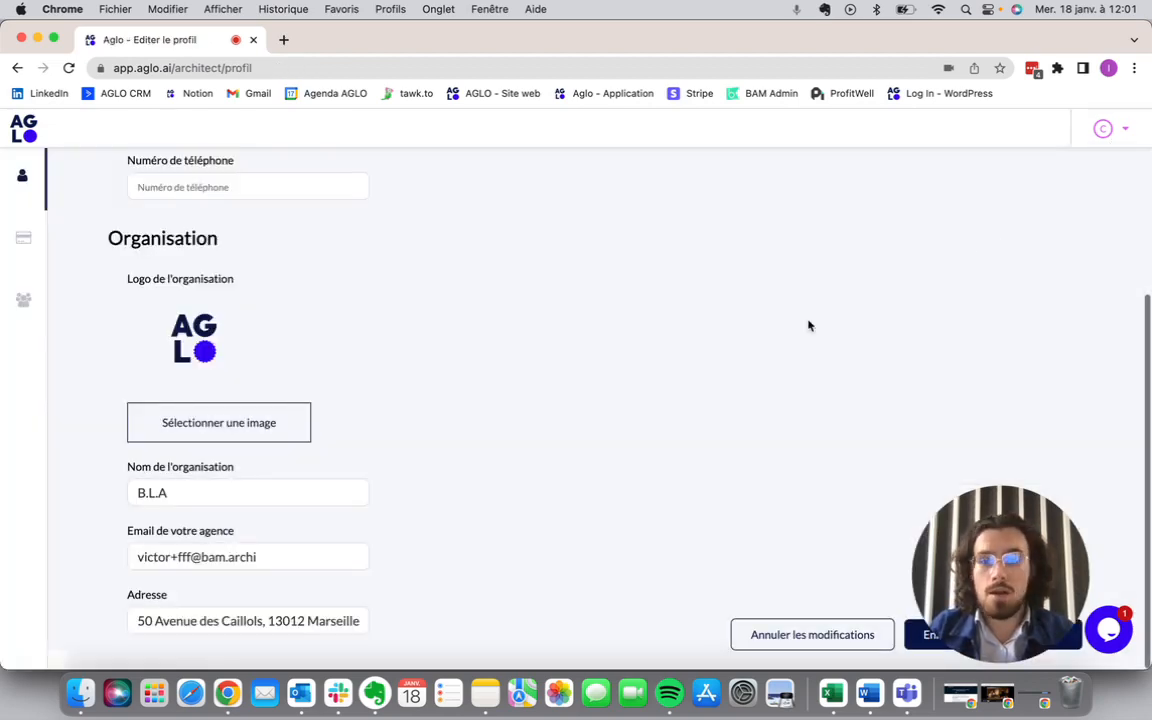
scroll(809, 325, "up", 5)
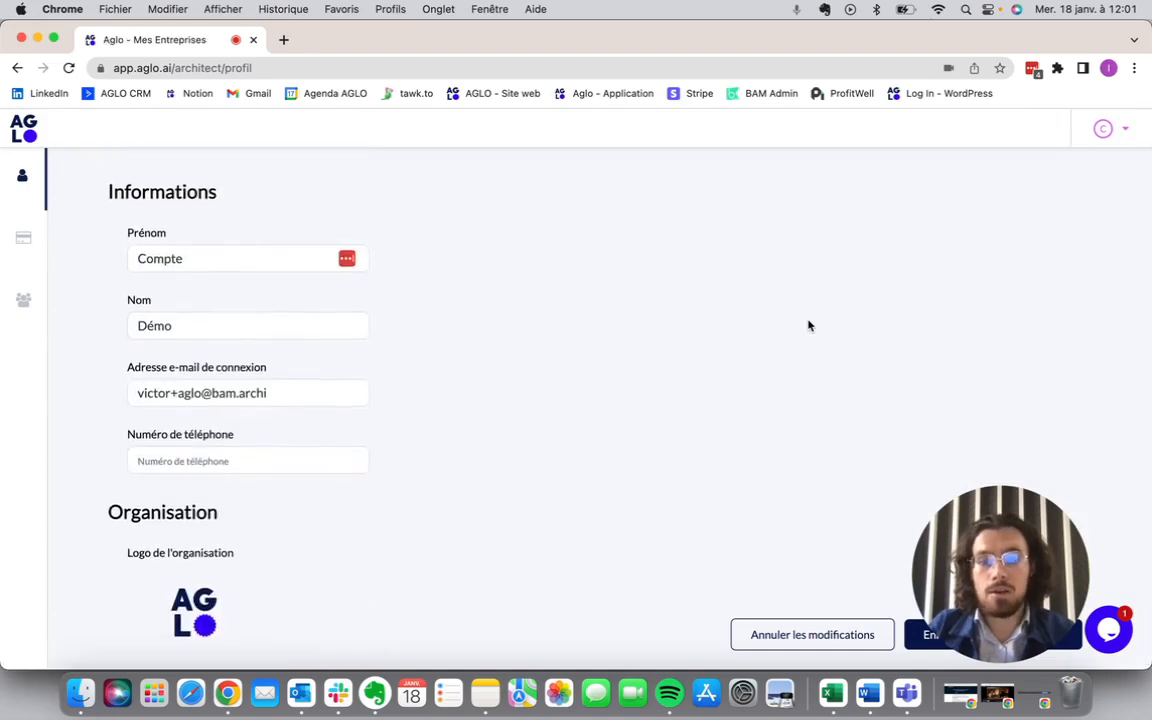
scroll(809, 325, "down", 5)
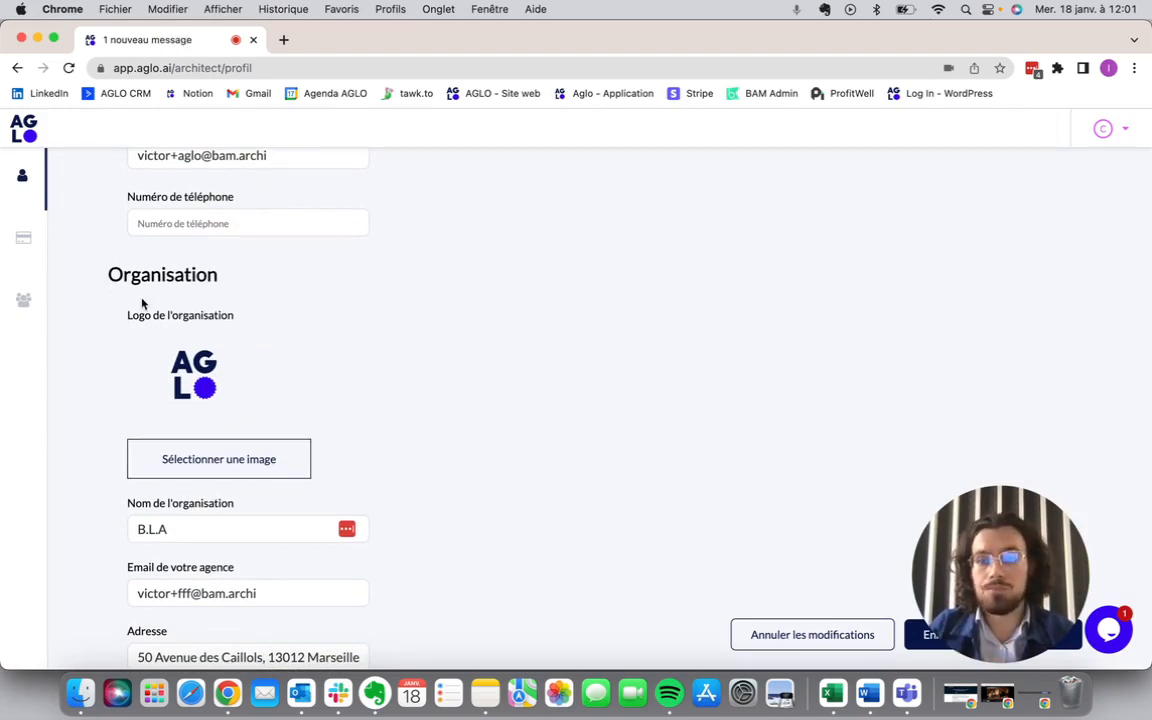
Review the account's licence and collaborators page, including its Facturation section.
left_click(24, 240)
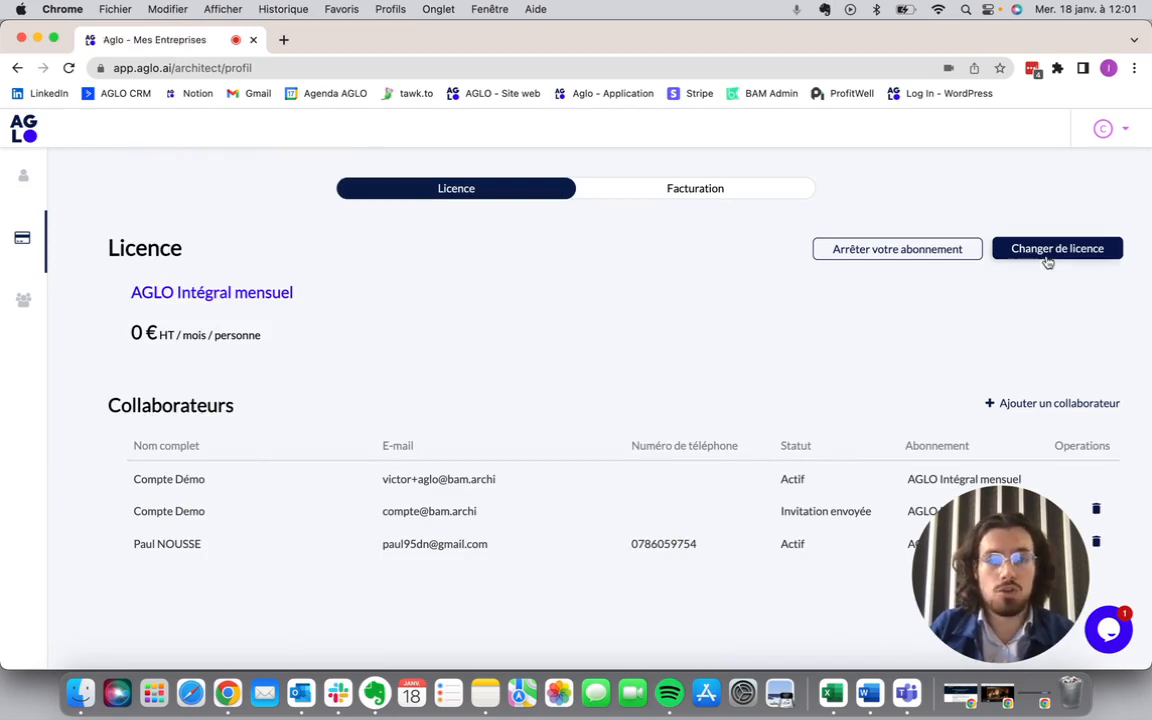
left_click(696, 194)
left_click(501, 198)
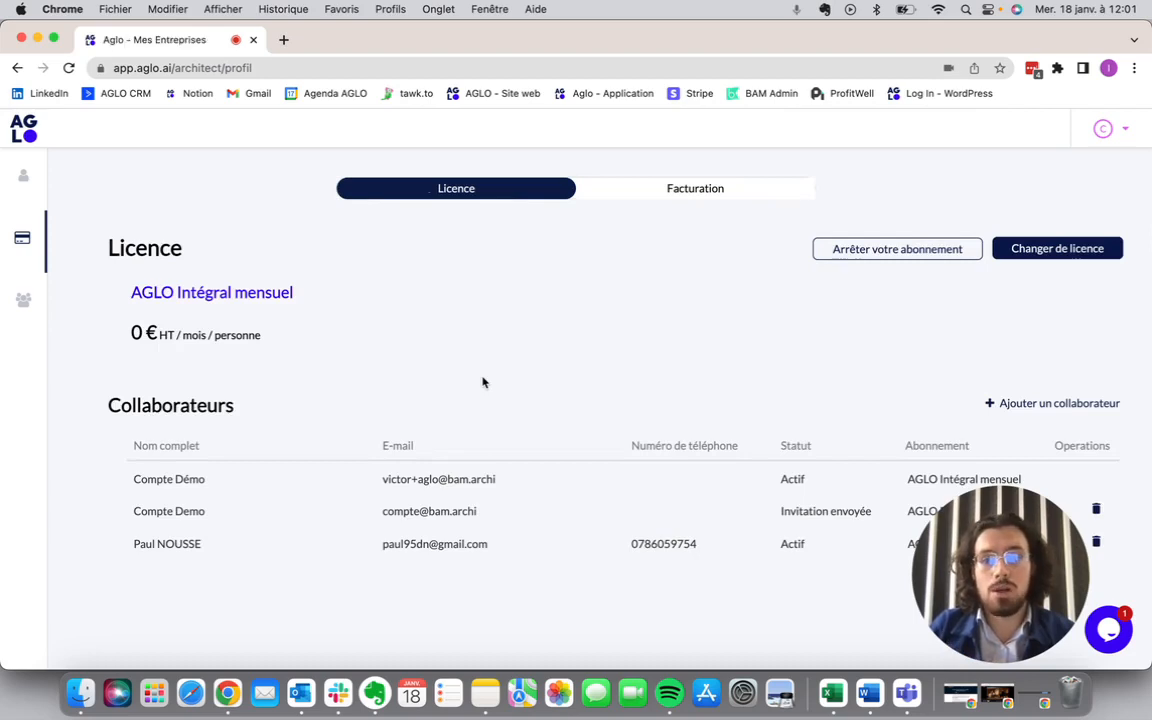
Review the colleague referral programme and its rewards, and return to the project list.
left_click(23, 301)
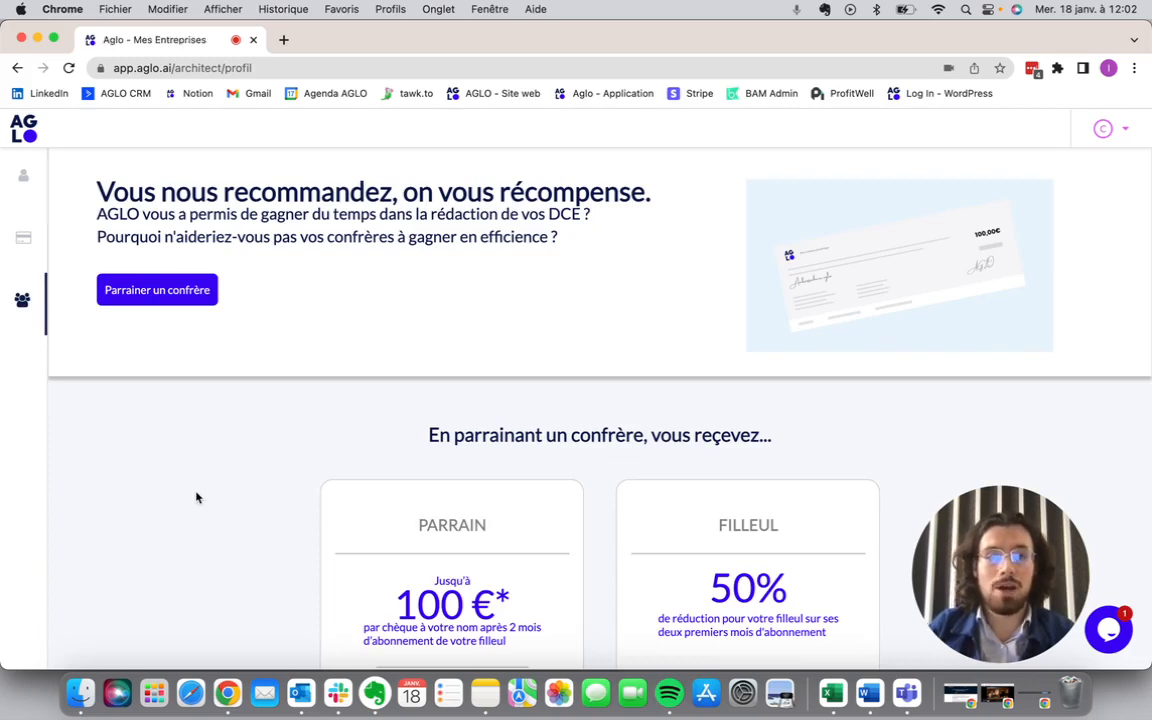
scroll(197, 497, "down", 4)
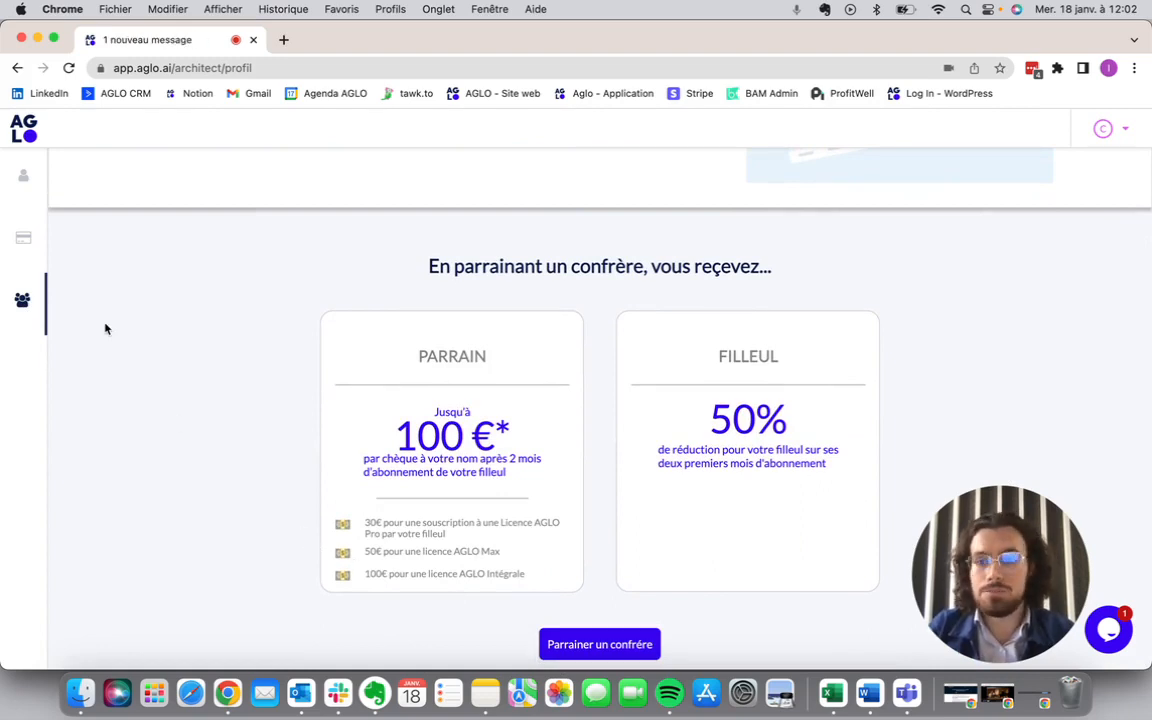
left_click(24, 132)
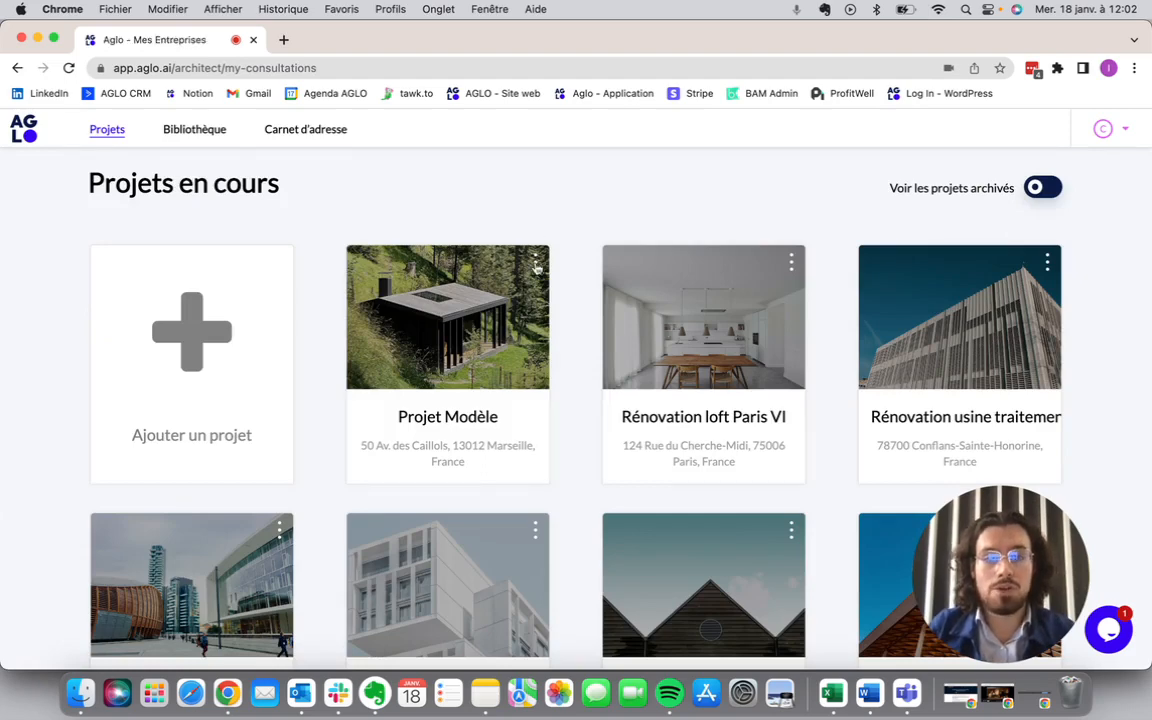
Check the options available for Projet Modèle and view the archived projects before returning to the current ones.
left_click(535, 262)
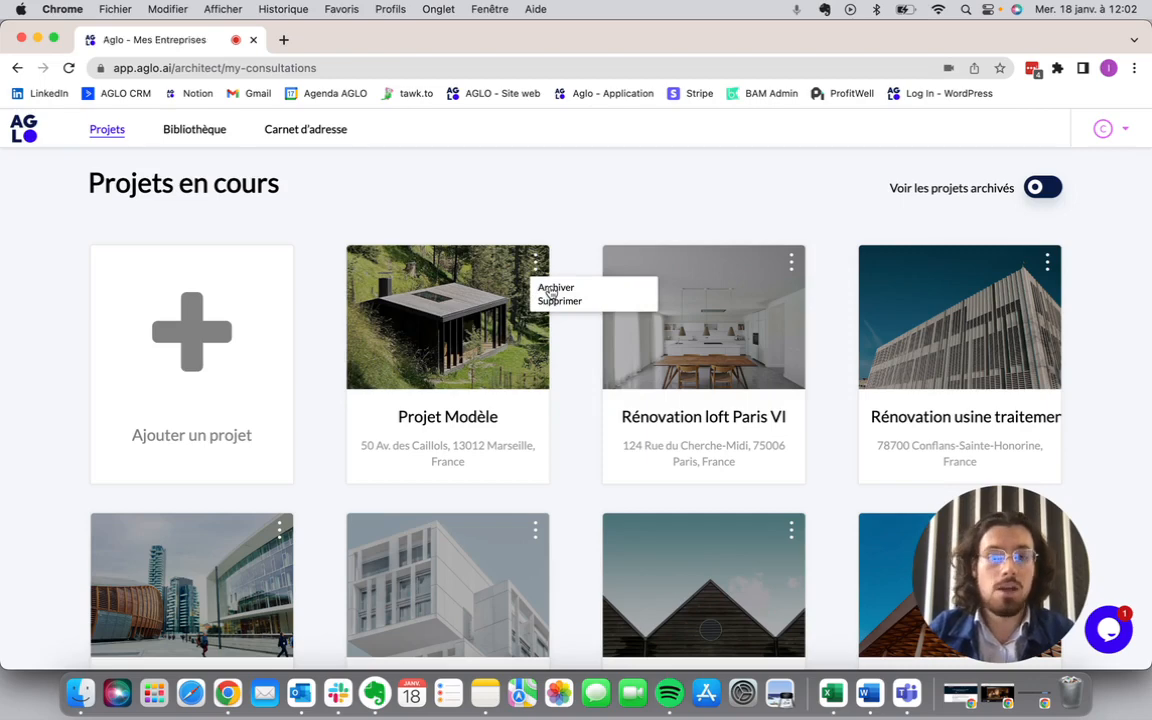
left_click(607, 213)
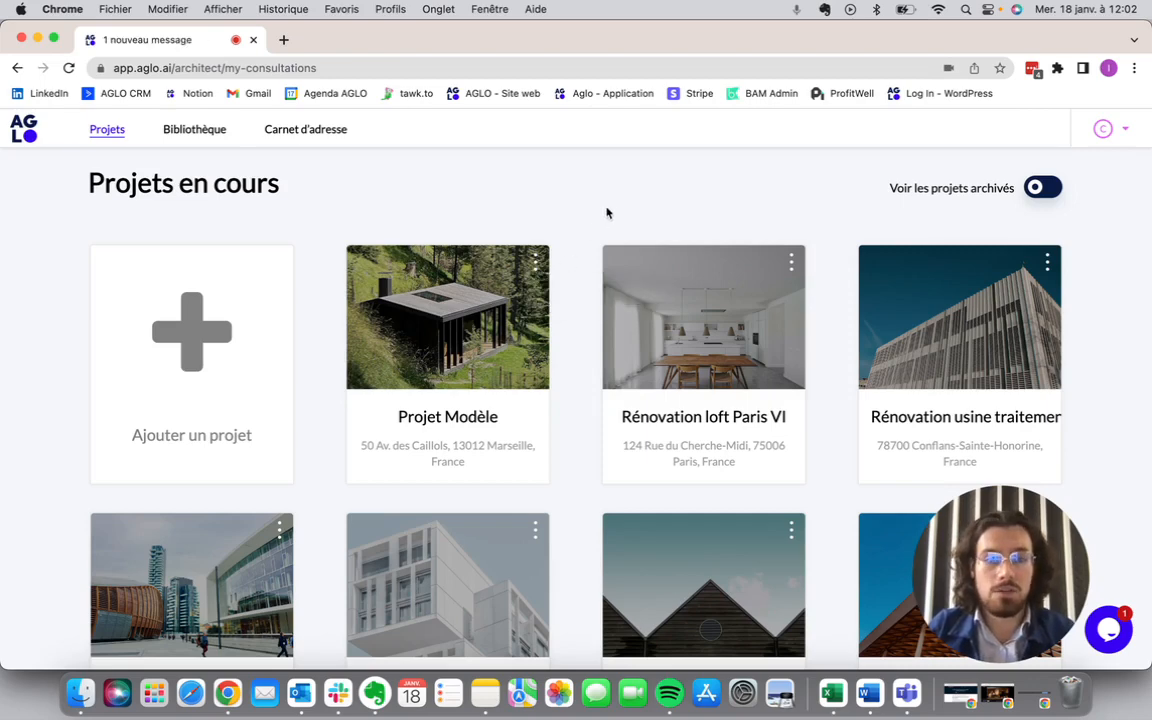
left_click(1045, 187)
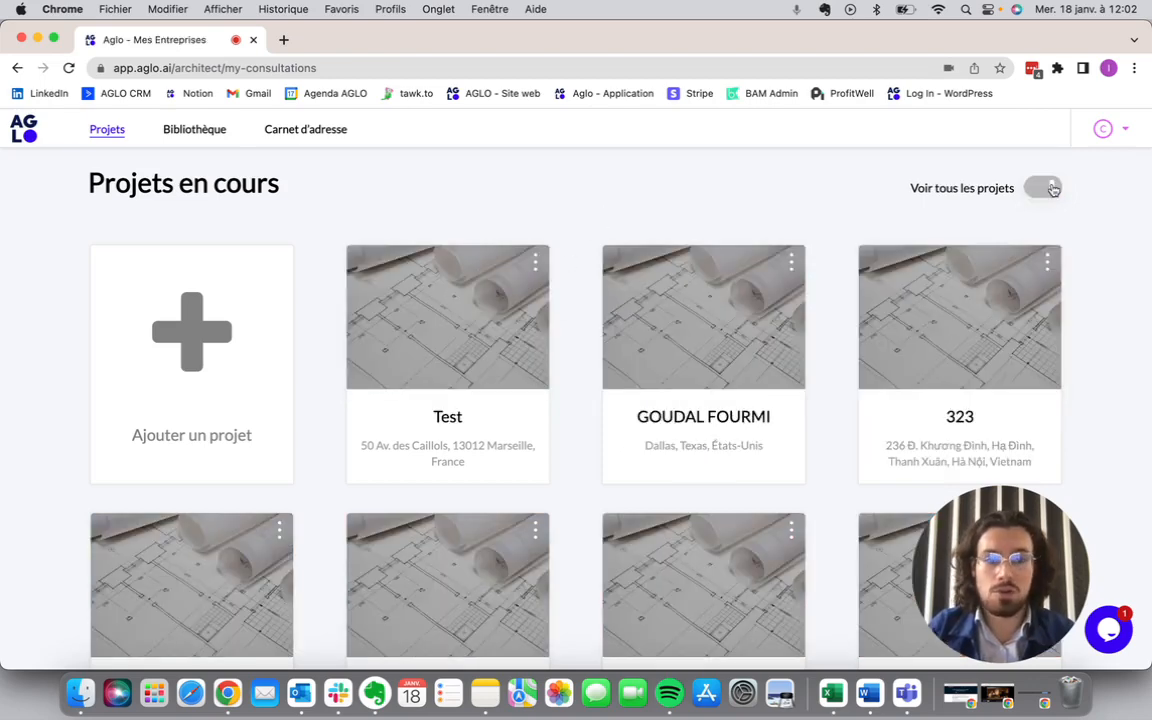
left_click(1050, 188)
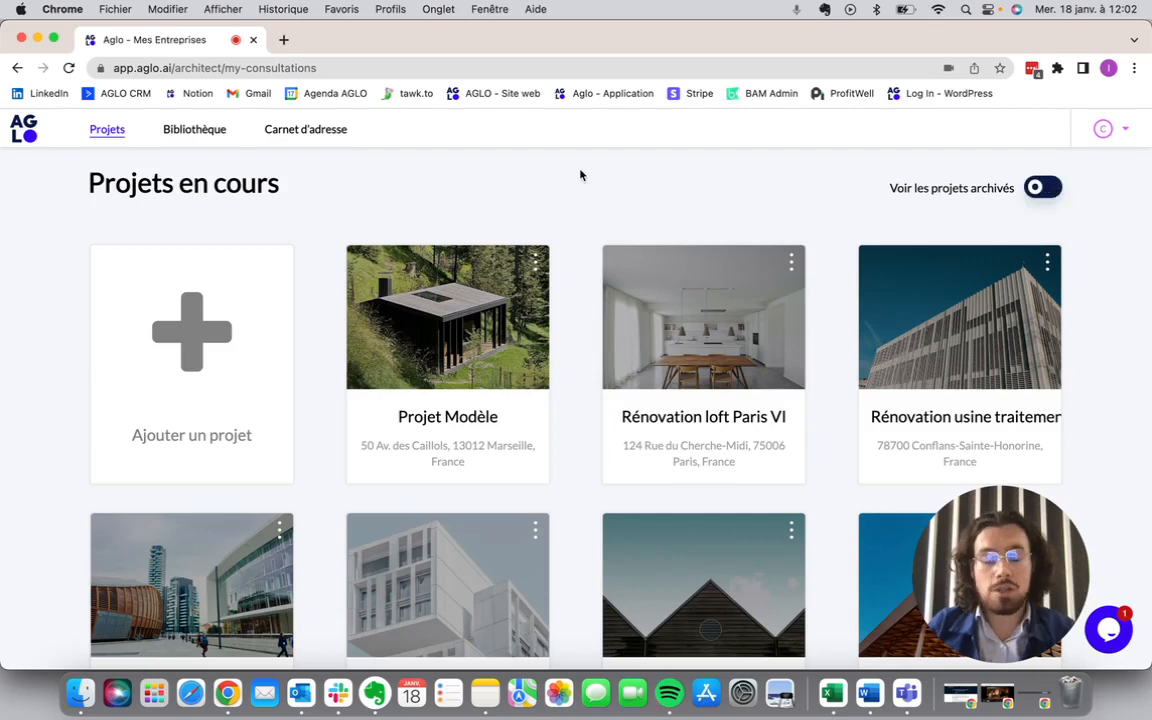
Look at the Bibliothèque and Carnet d'adresse sections, and return to the current projects.
left_click(198, 129)
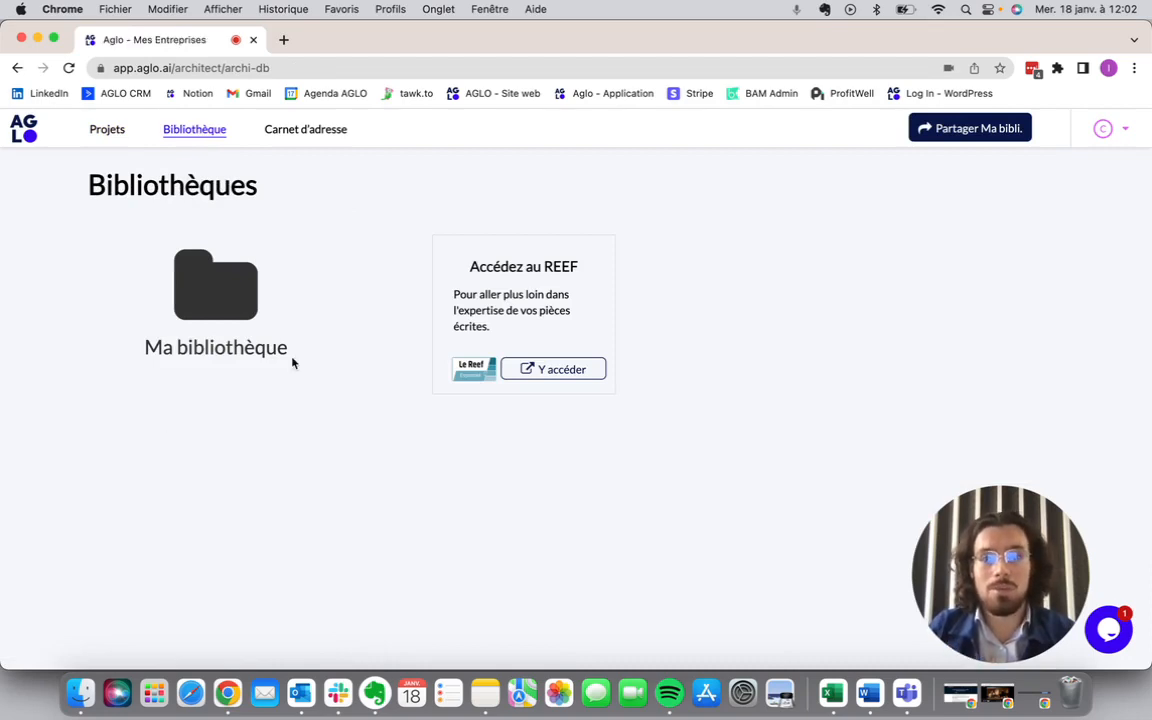
left_click(312, 135)
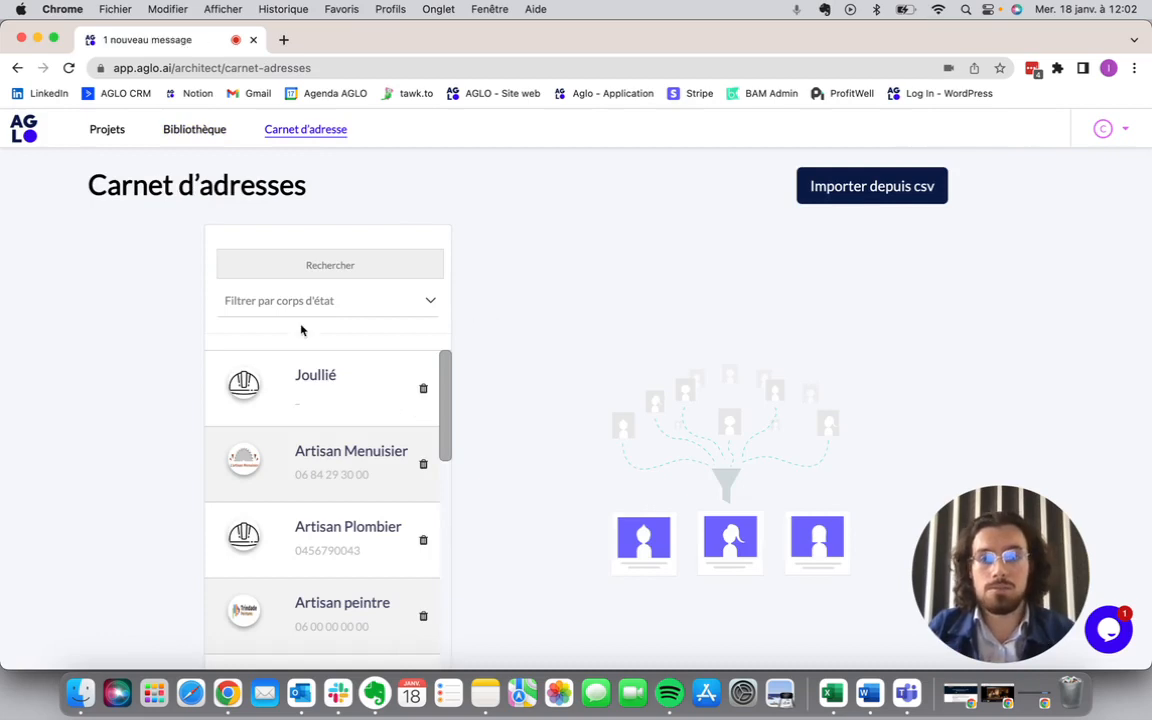
left_click(105, 129)
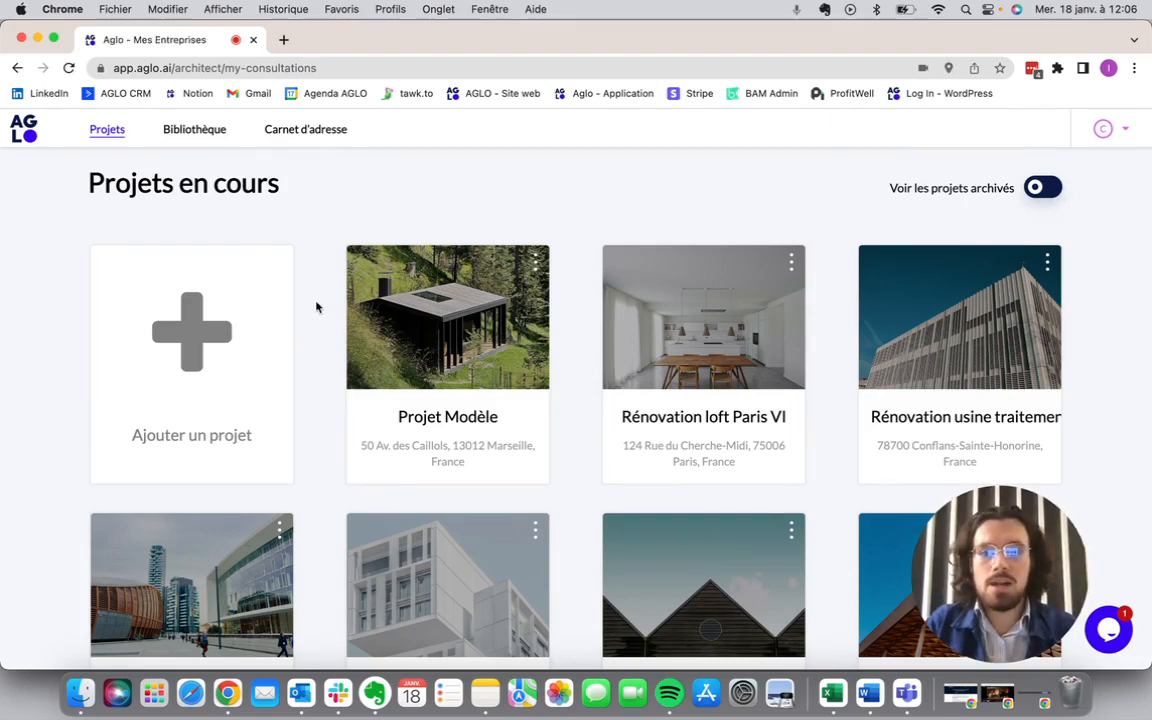
Start a new project and title it "Maison dans le sud".
left_click(226, 356)
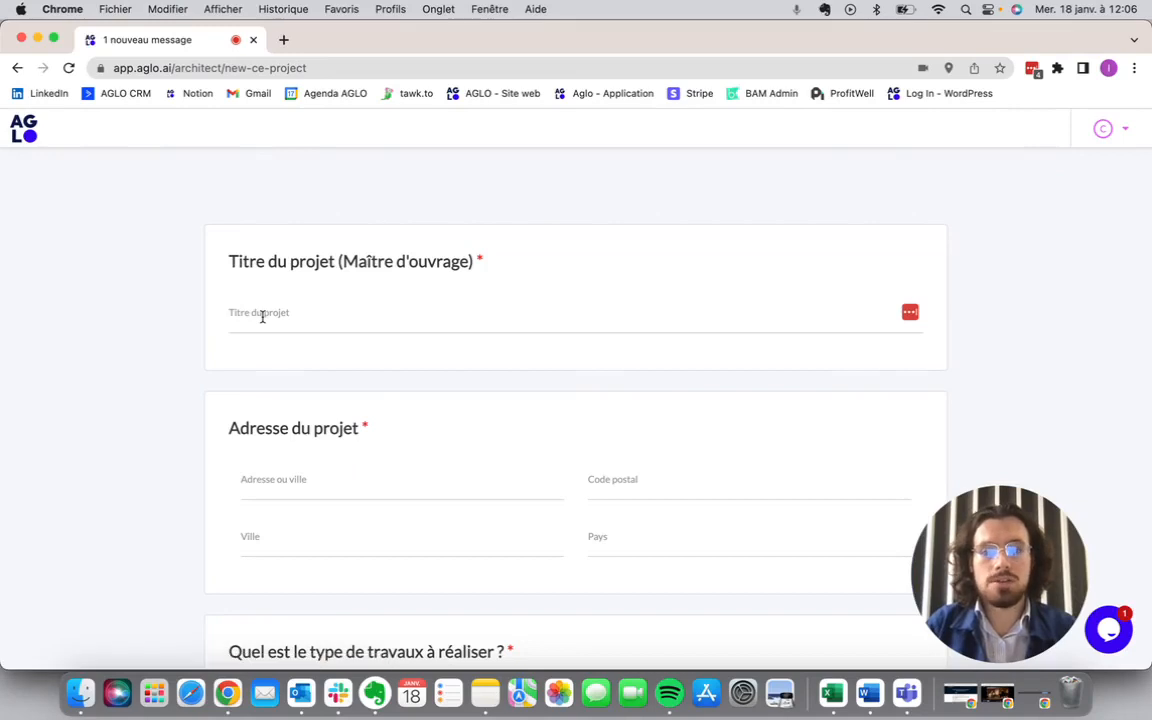
left_click(262, 313)
type("Maison")
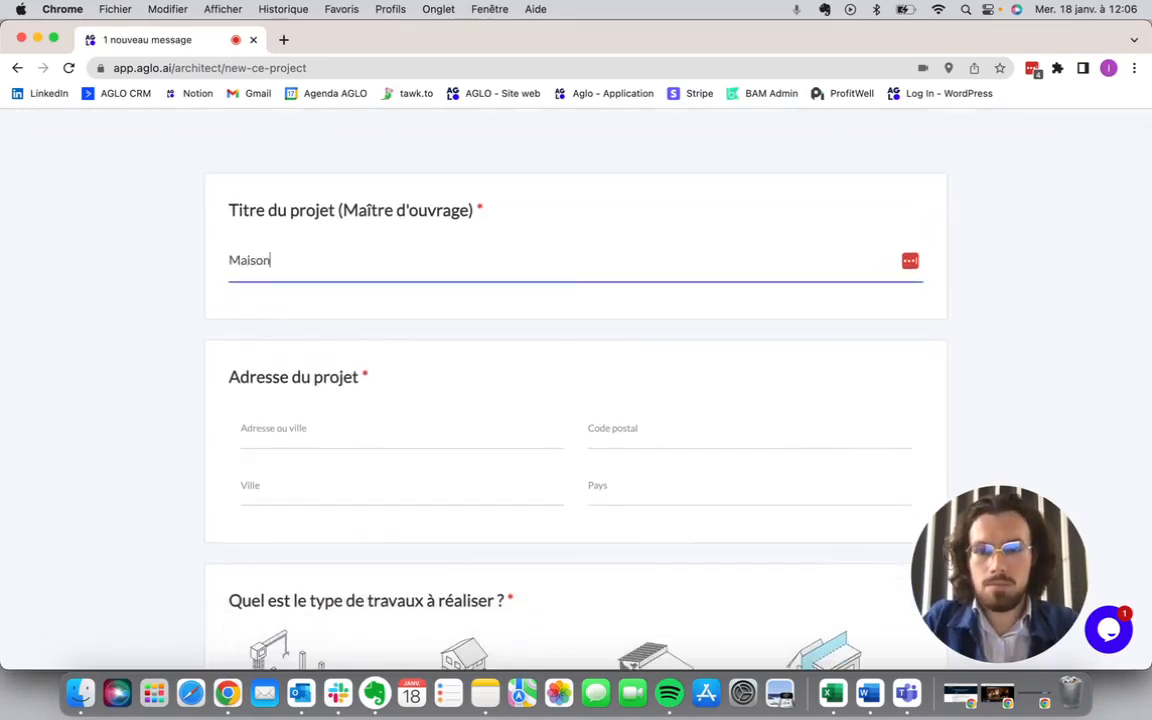
type(" dans le s")
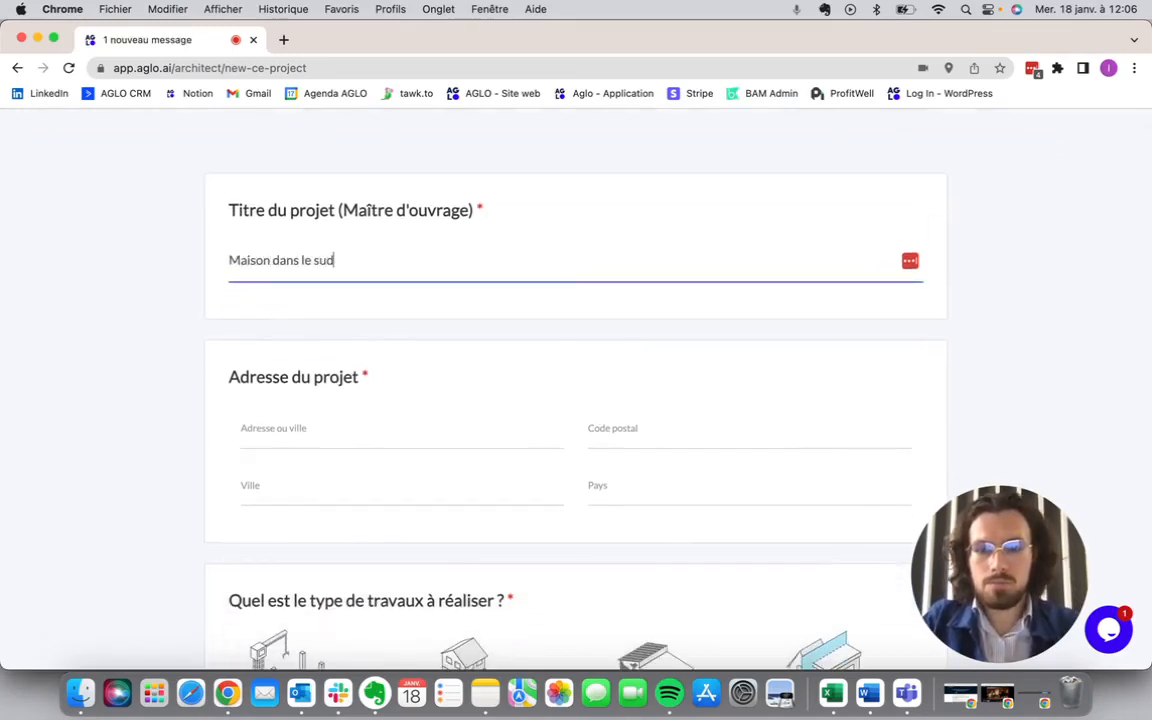
type("ud")
Fill in the project's address, postal code, city and country using the matching address suggestion.
scroll(252, 424, "down", 2)
left_click(262, 412)
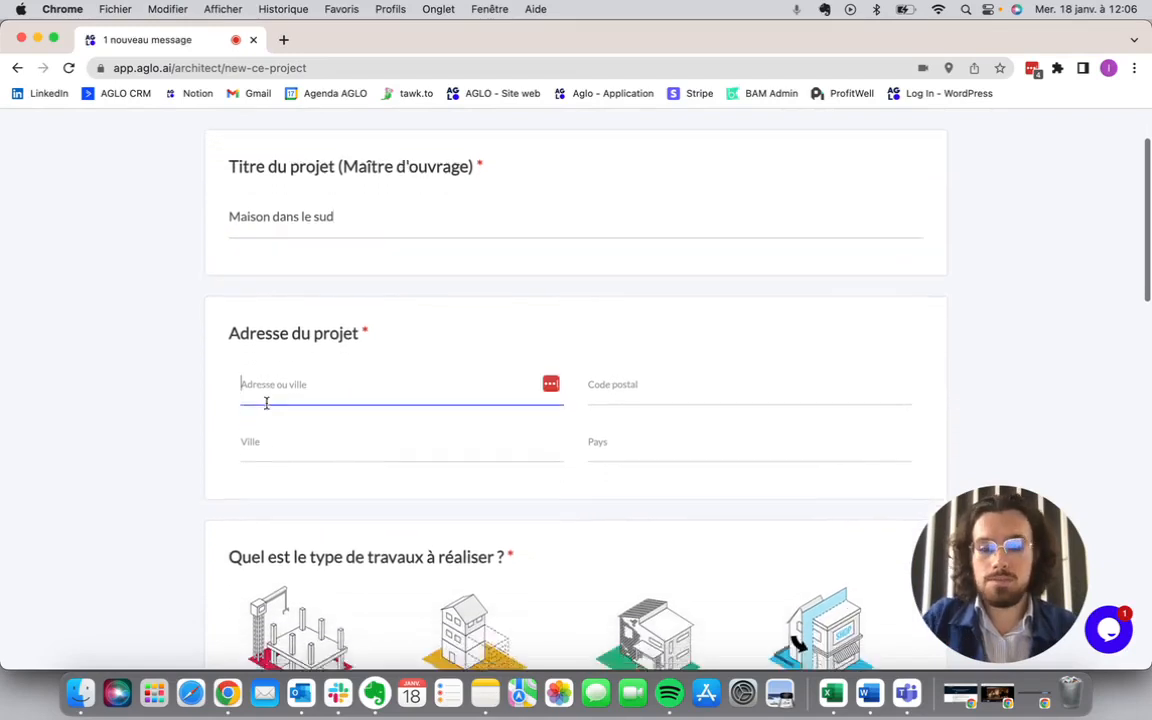
scroll(266, 403, "down", 3)
type("50 ave")
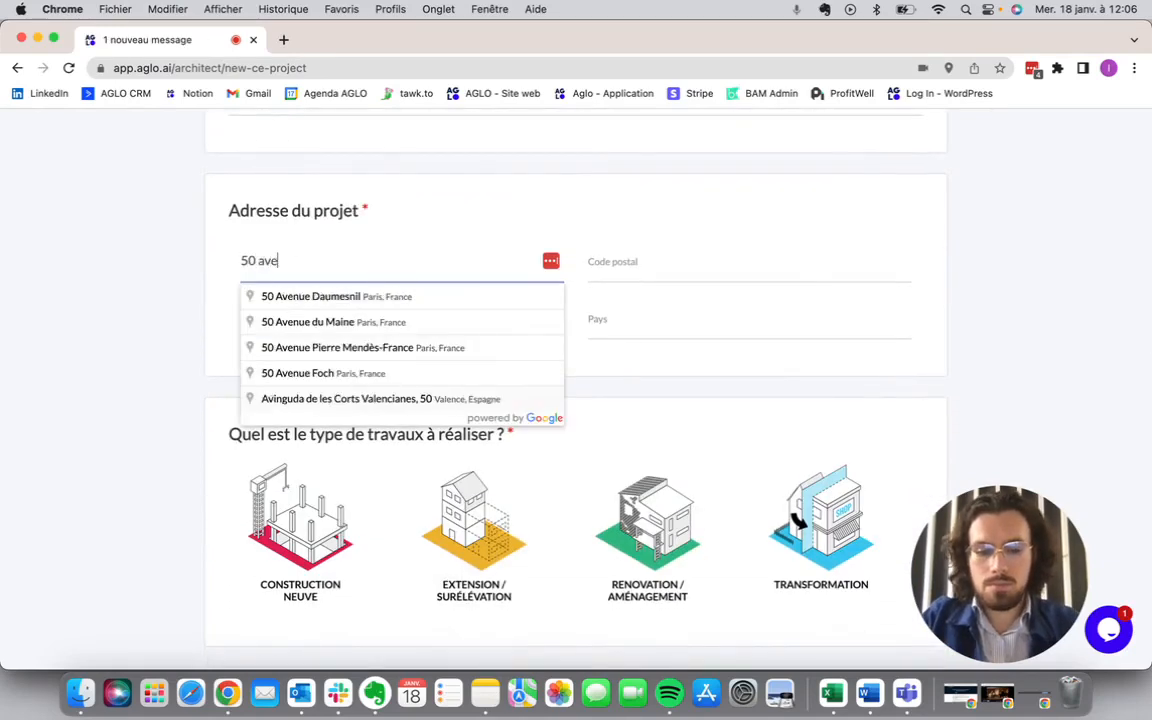
type("nue des c")
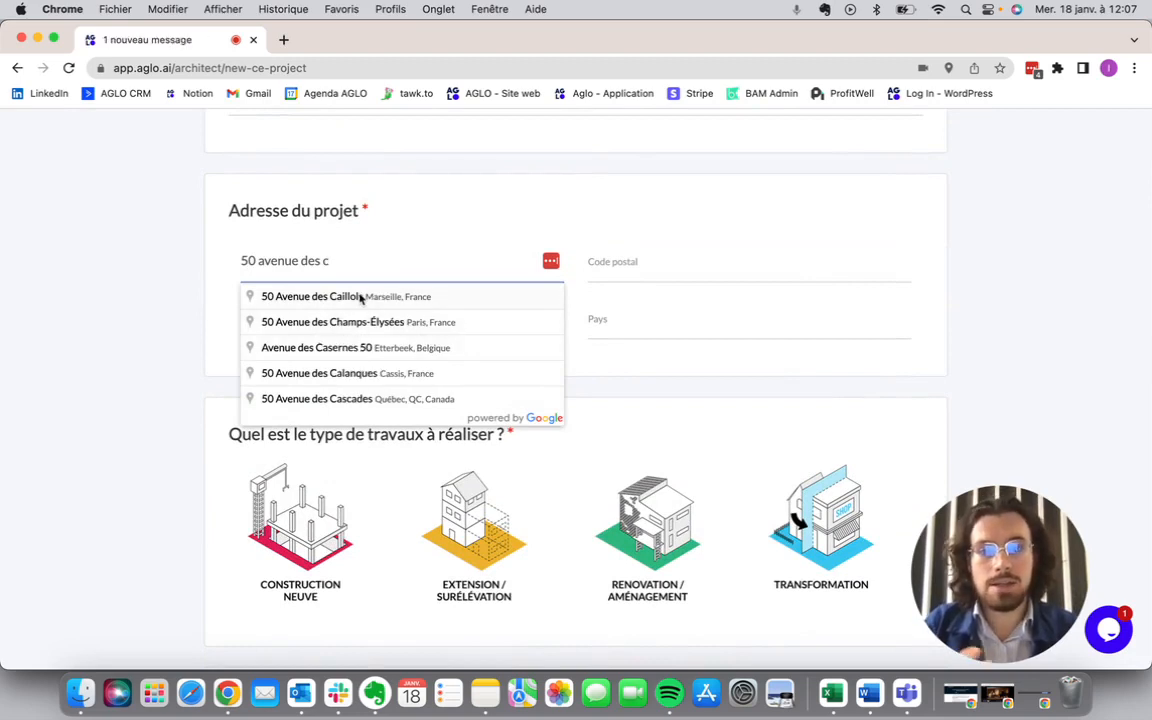
left_click(360, 297)
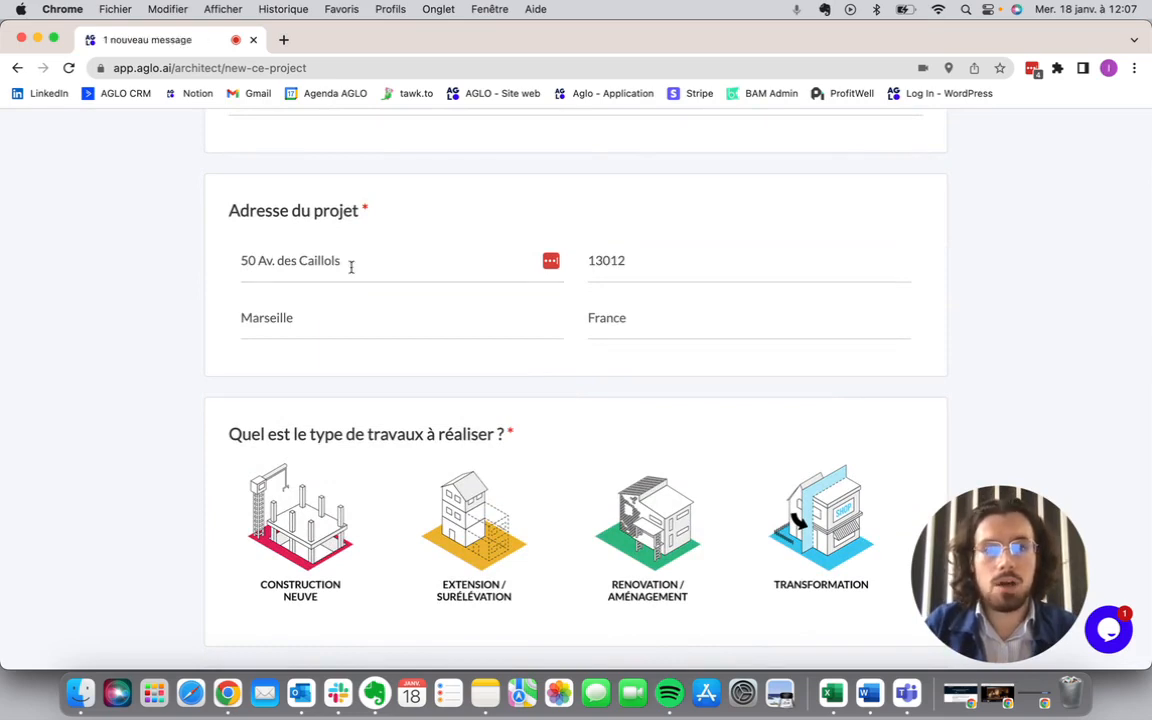
Set the type of works to Construction neuve and the programme to Maison.
scroll(367, 376, "down", 3)
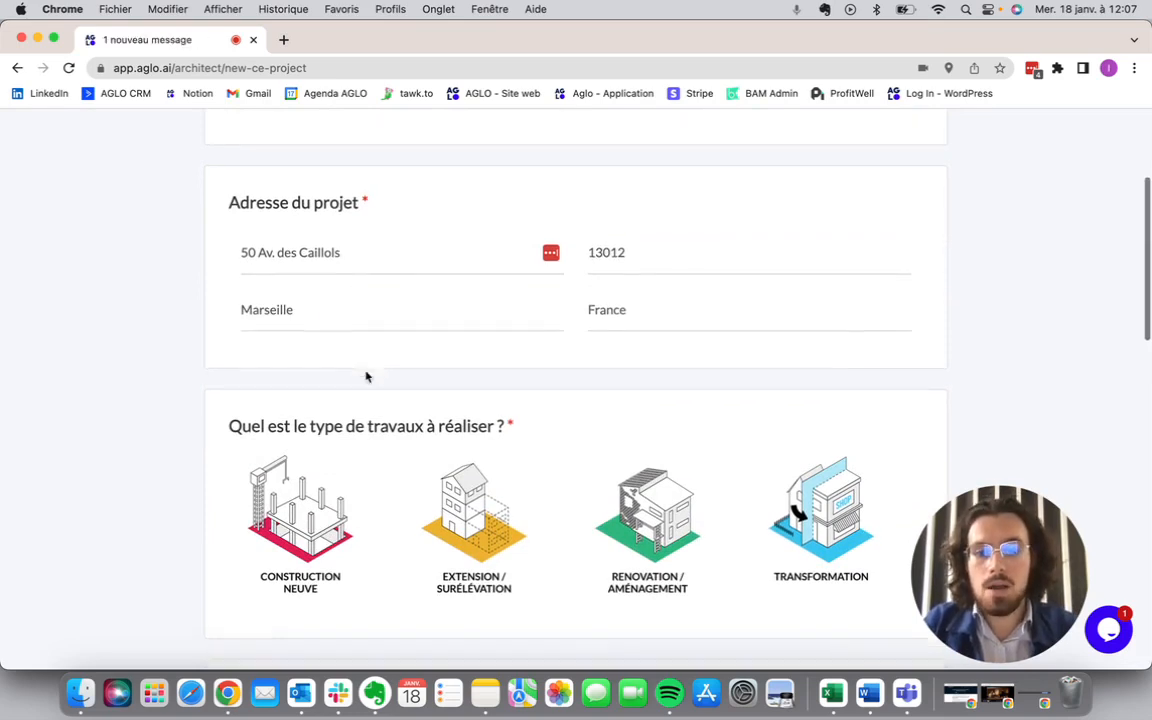
scroll(366, 376, "down", 3)
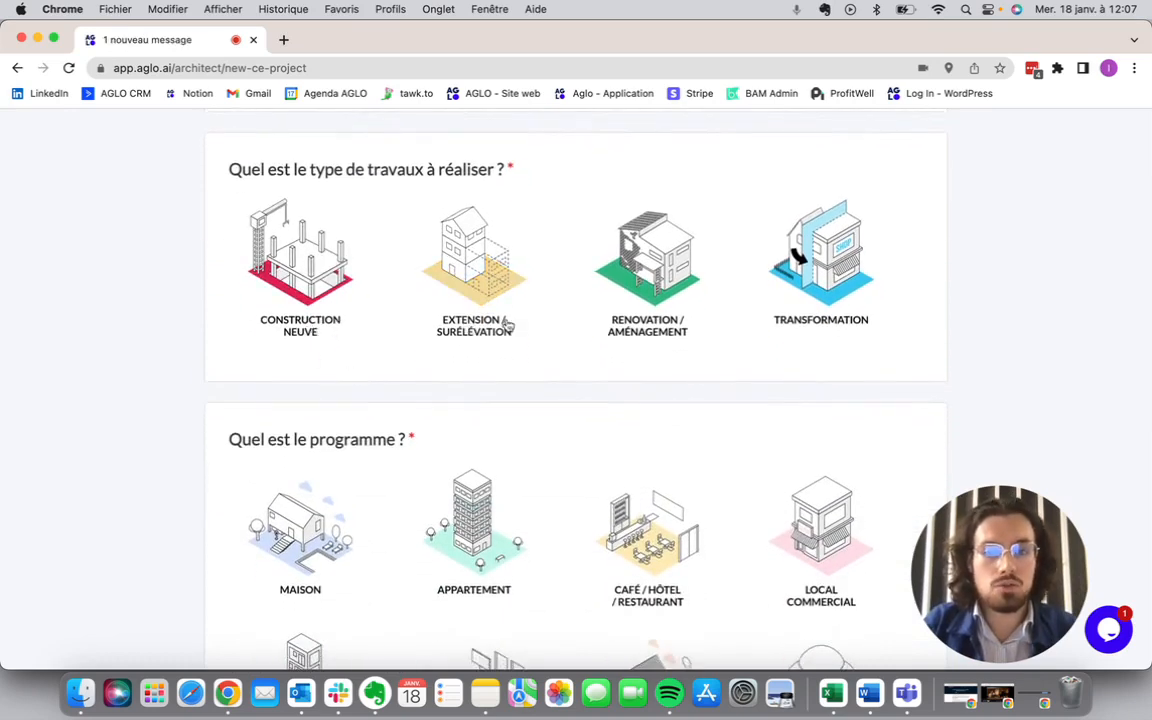
left_click(307, 303)
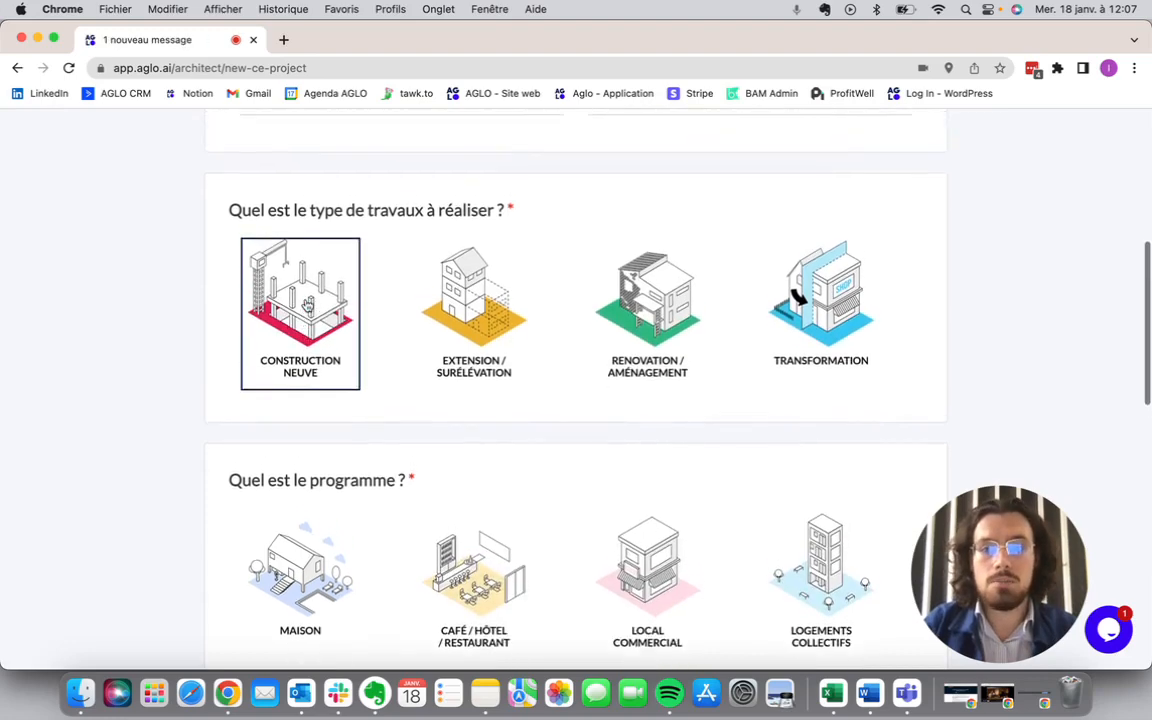
scroll(325, 448, "down", 3)
scroll(327, 450, "down", 2)
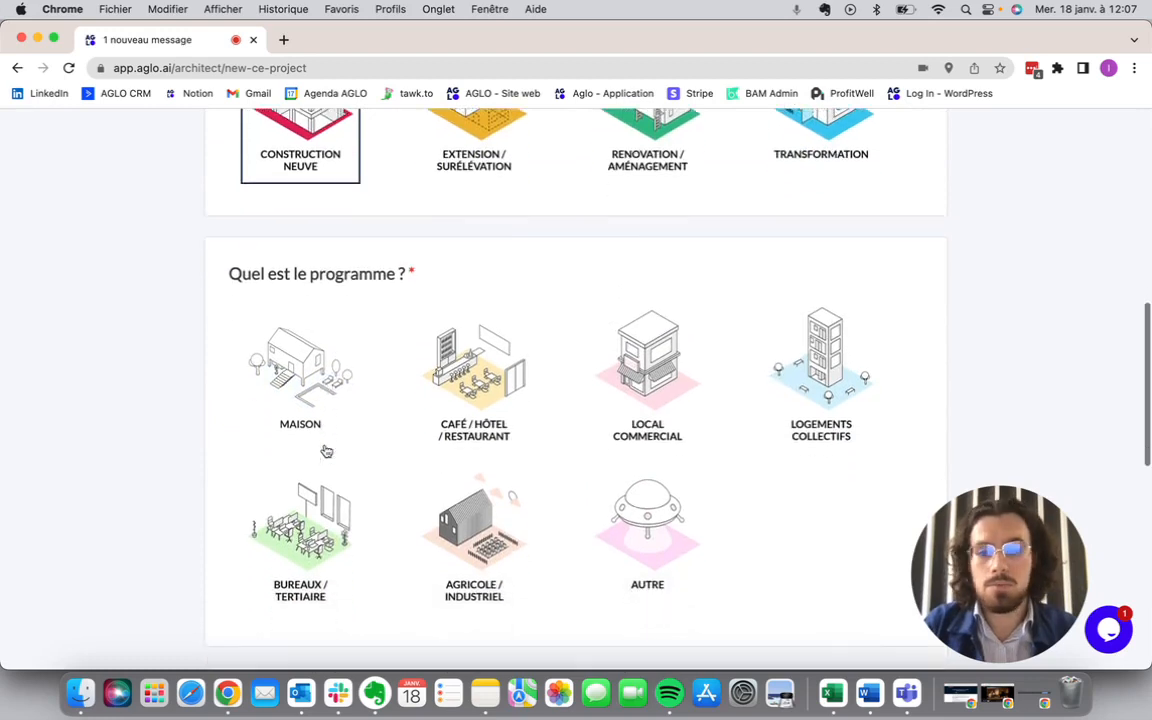
left_click(304, 378)
Set the floor area to create or renovate to 120 m².
scroll(304, 378, "down", 10)
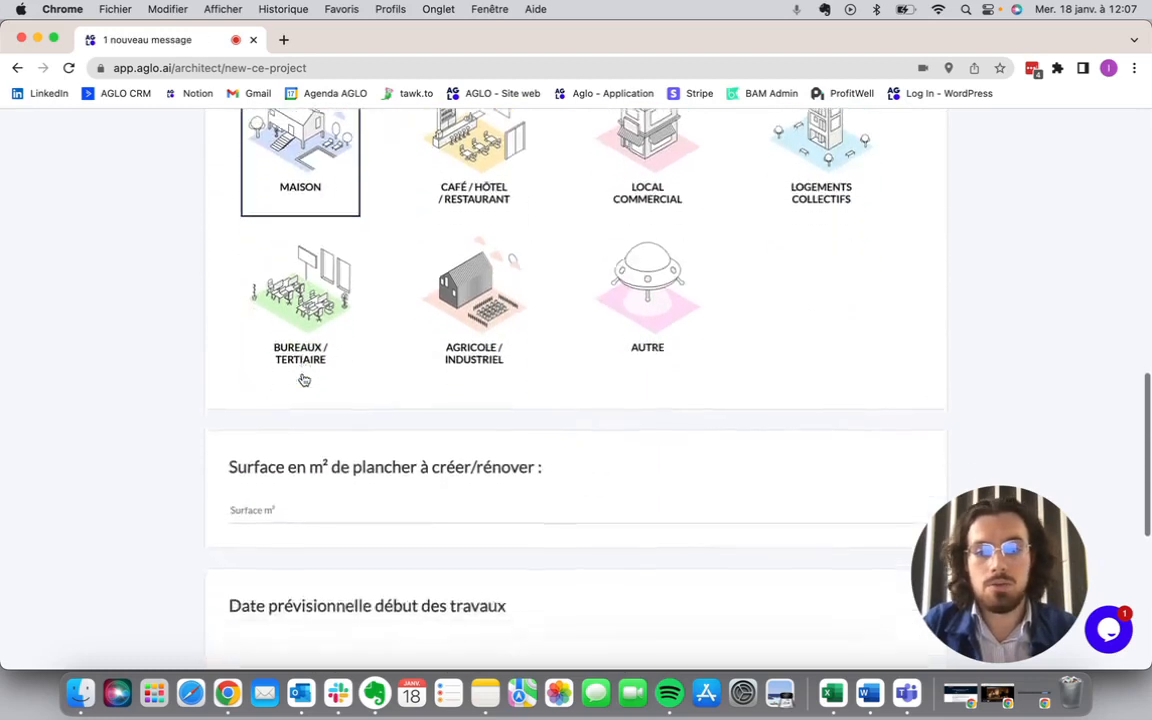
left_click(288, 340)
scroll(288, 342, "down", 3)
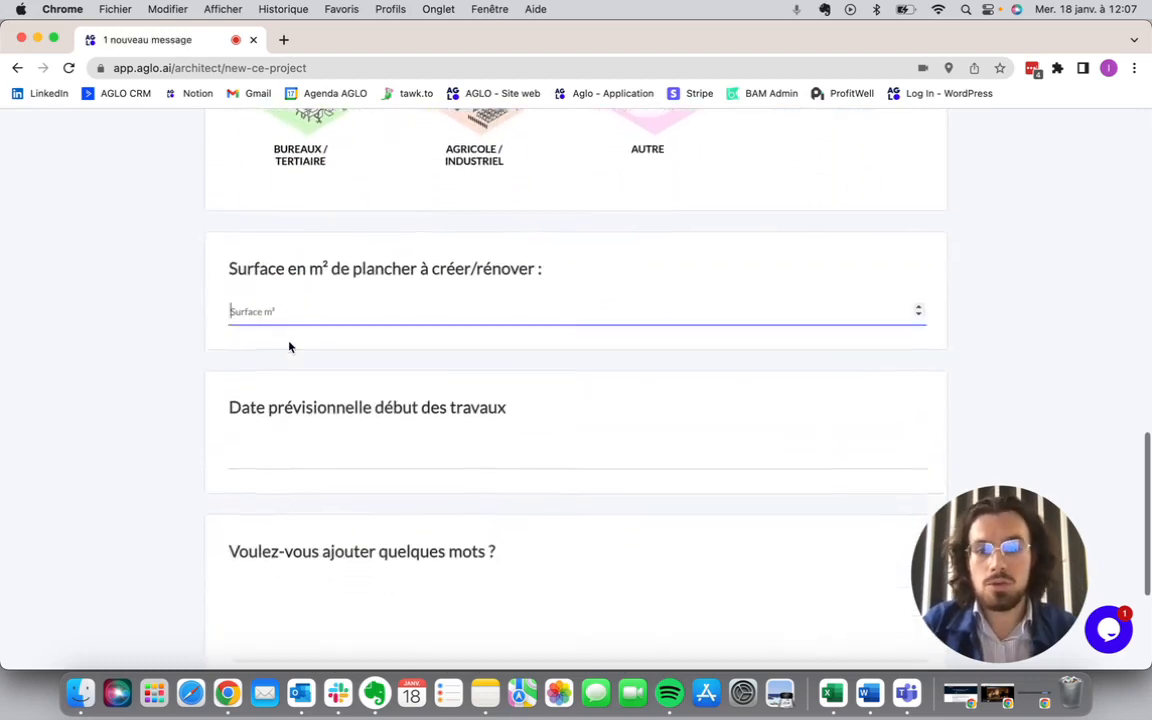
type("120")
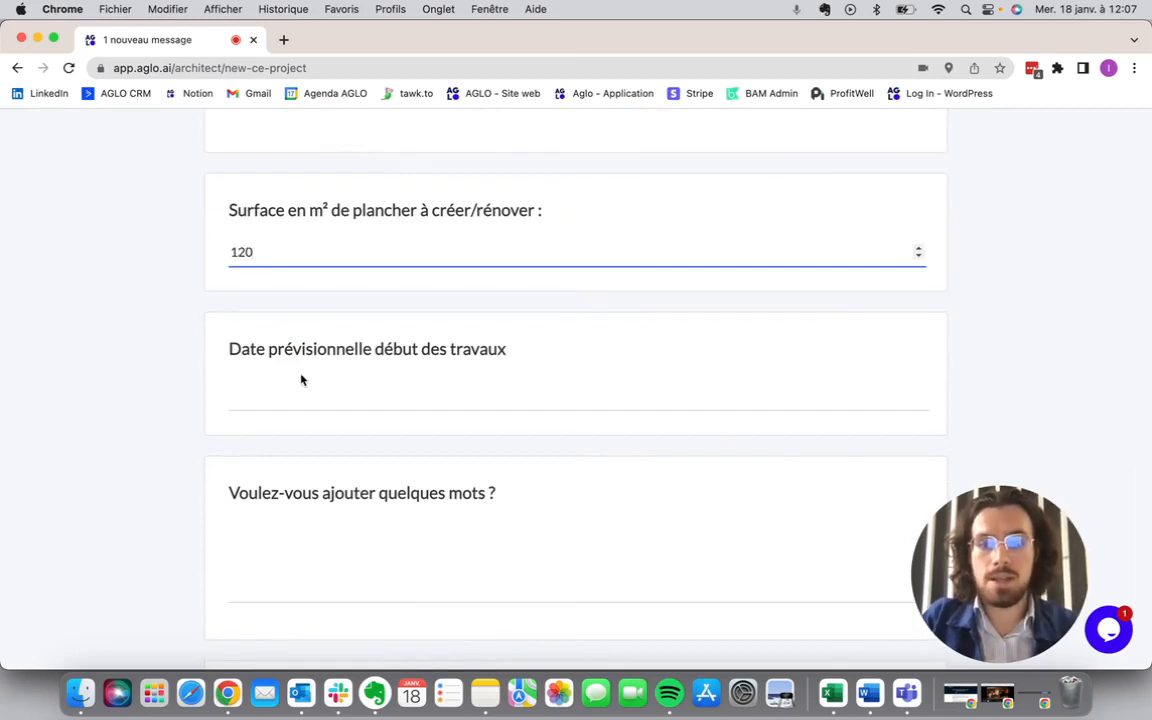
Set the planned start date of the works to 19/05/2023.
left_click(310, 405)
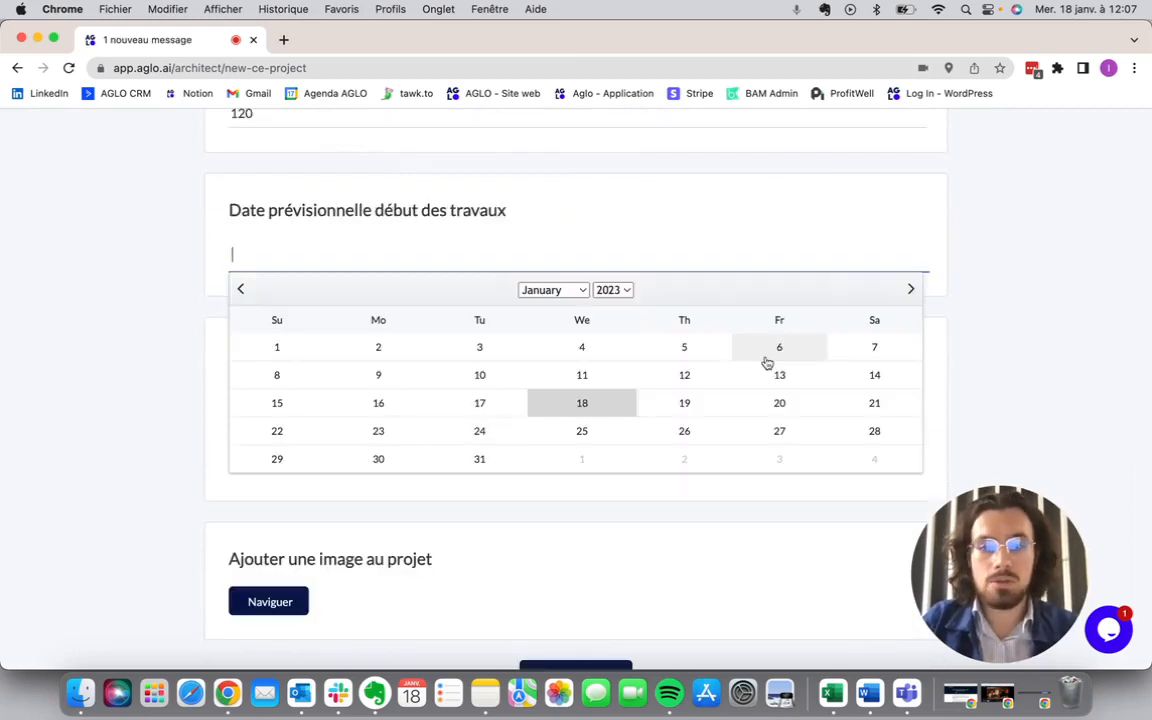
left_click(910, 289)
left_click(910, 289)
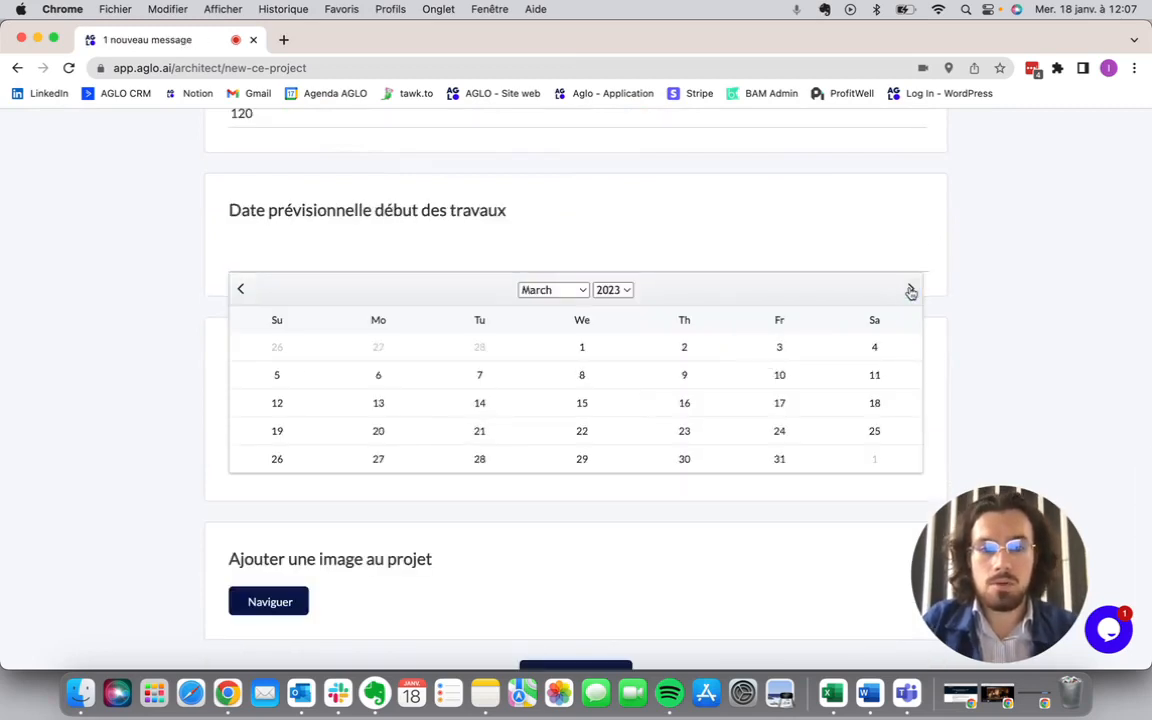
left_click(910, 289)
left_click(910, 289)
left_click(765, 403)
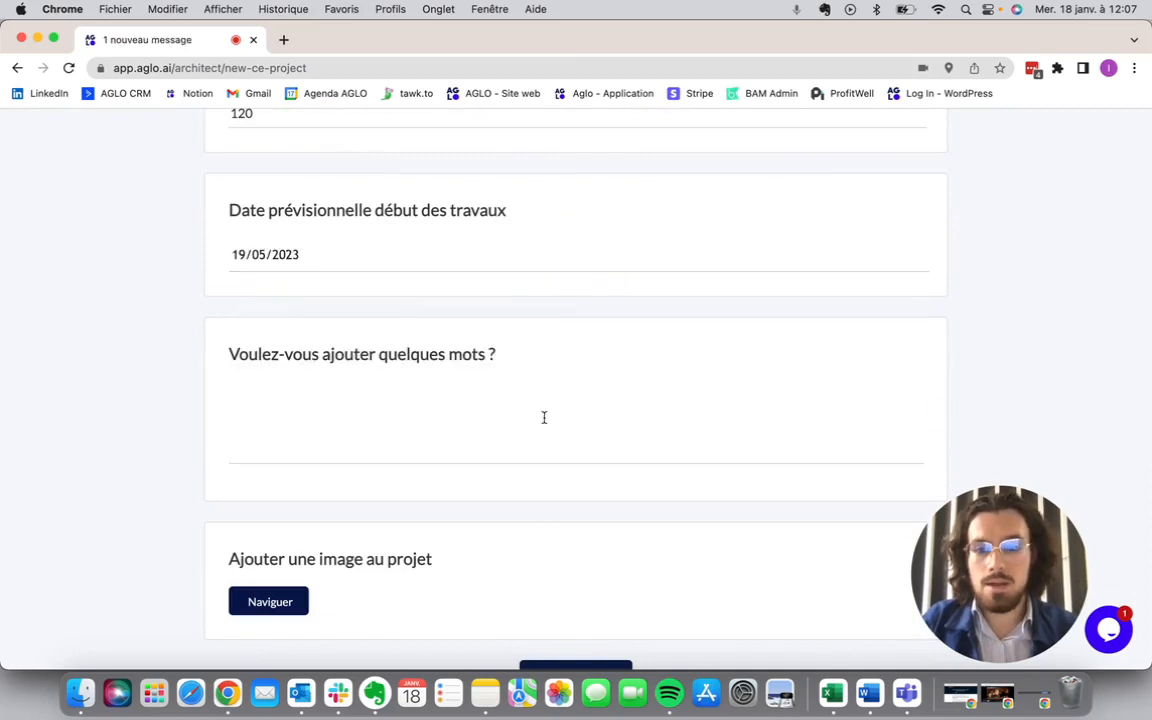
Create the project, leaving the comment empty and adding no image.
left_click(470, 435)
scroll(470, 435, "down", 2)
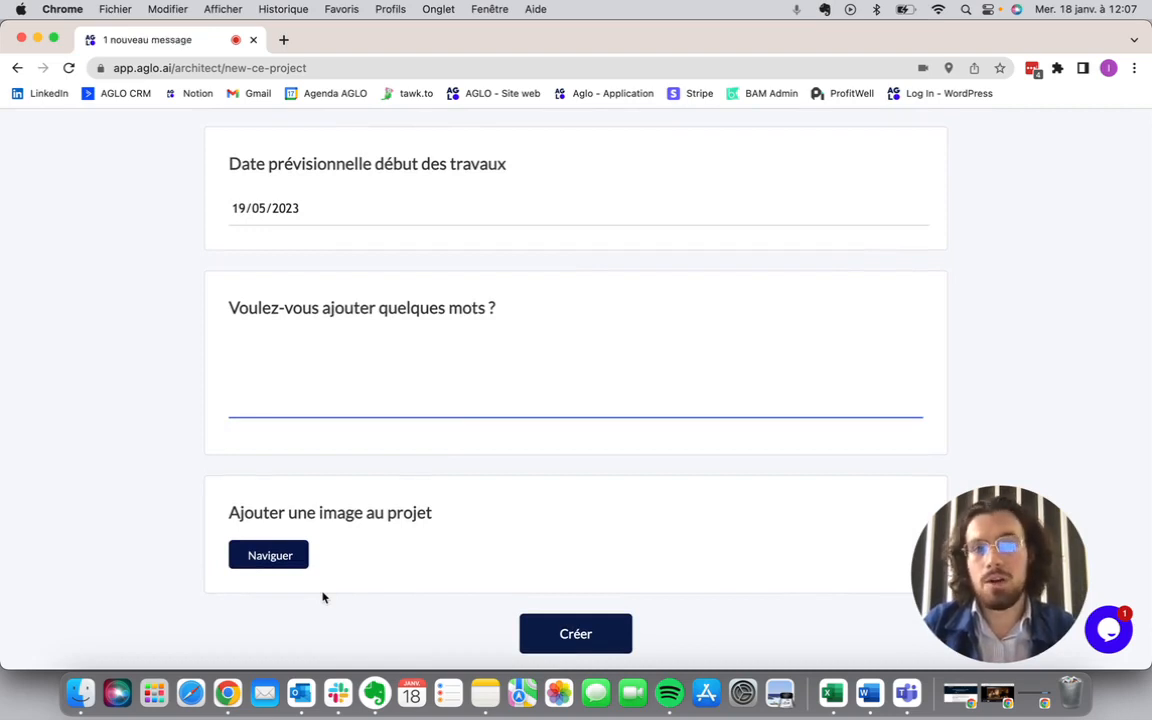
left_click(548, 630)
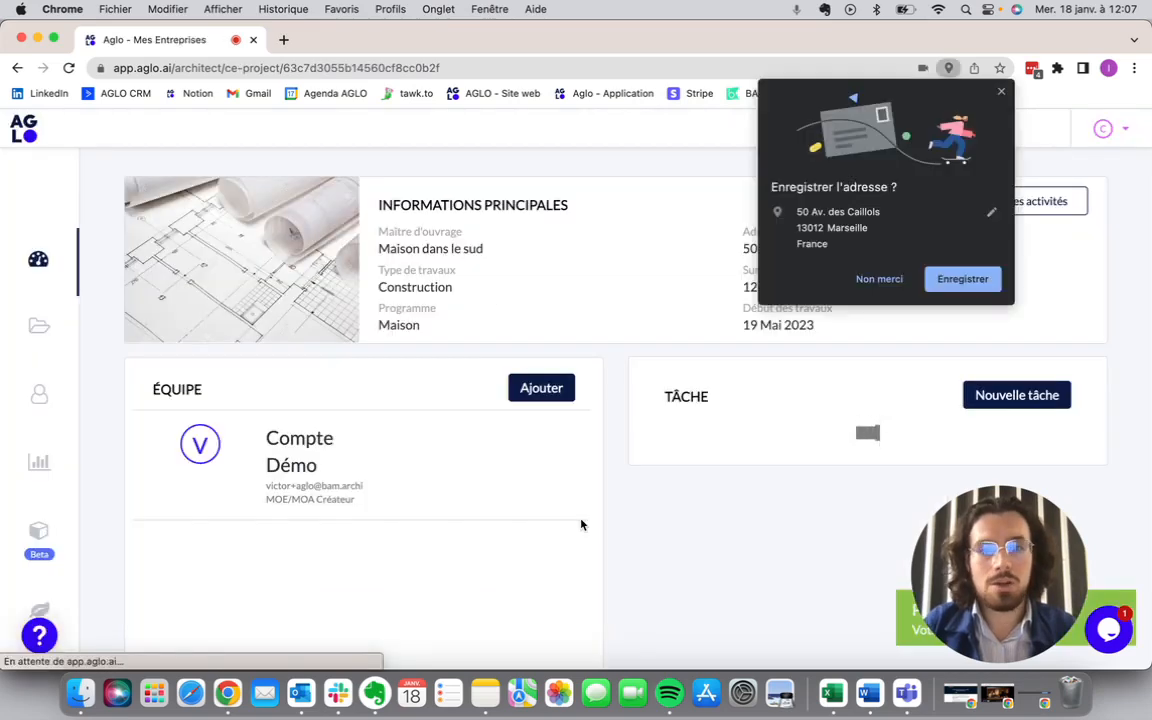
Dismiss the browser's offer to save the address and view the new project's team and task sections.
left_click(1001, 93)
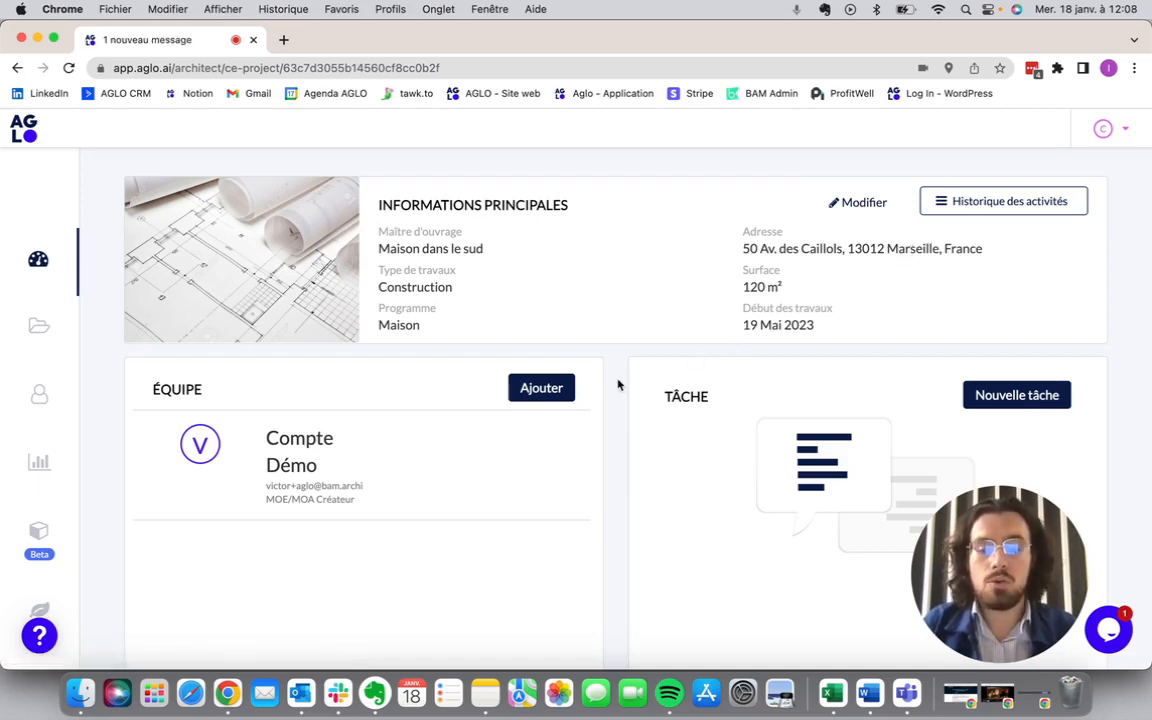
scroll(618, 385, "down", 2)
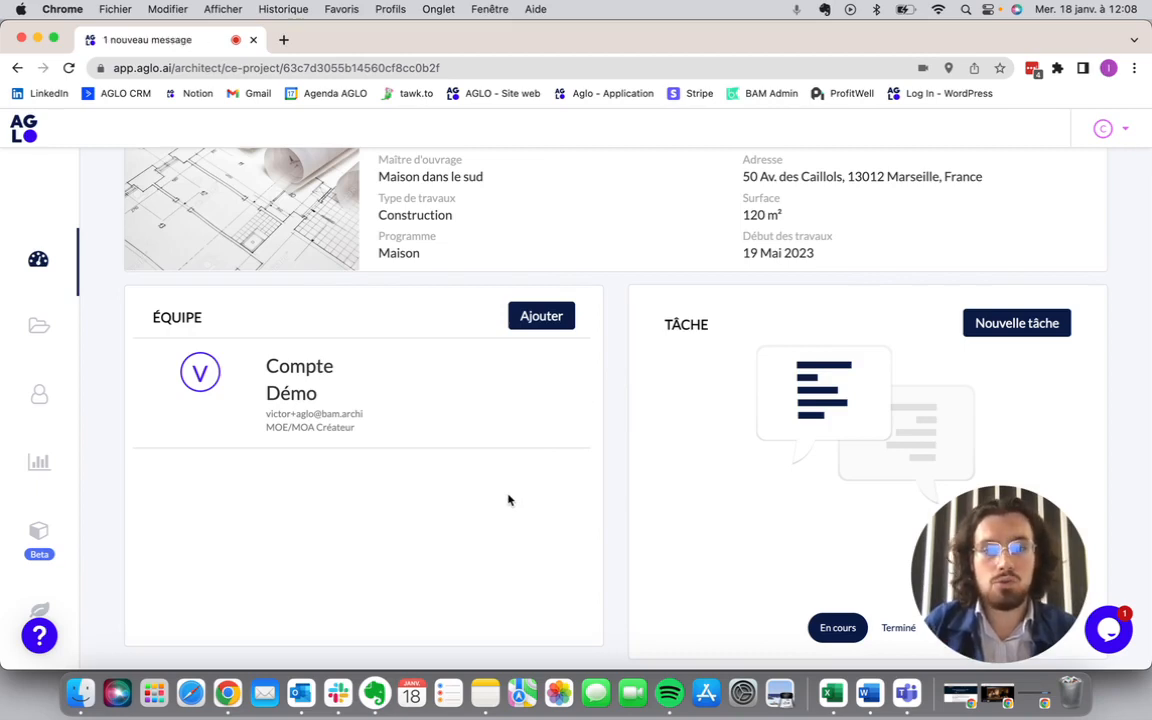
scroll(508, 500, "down", 1)
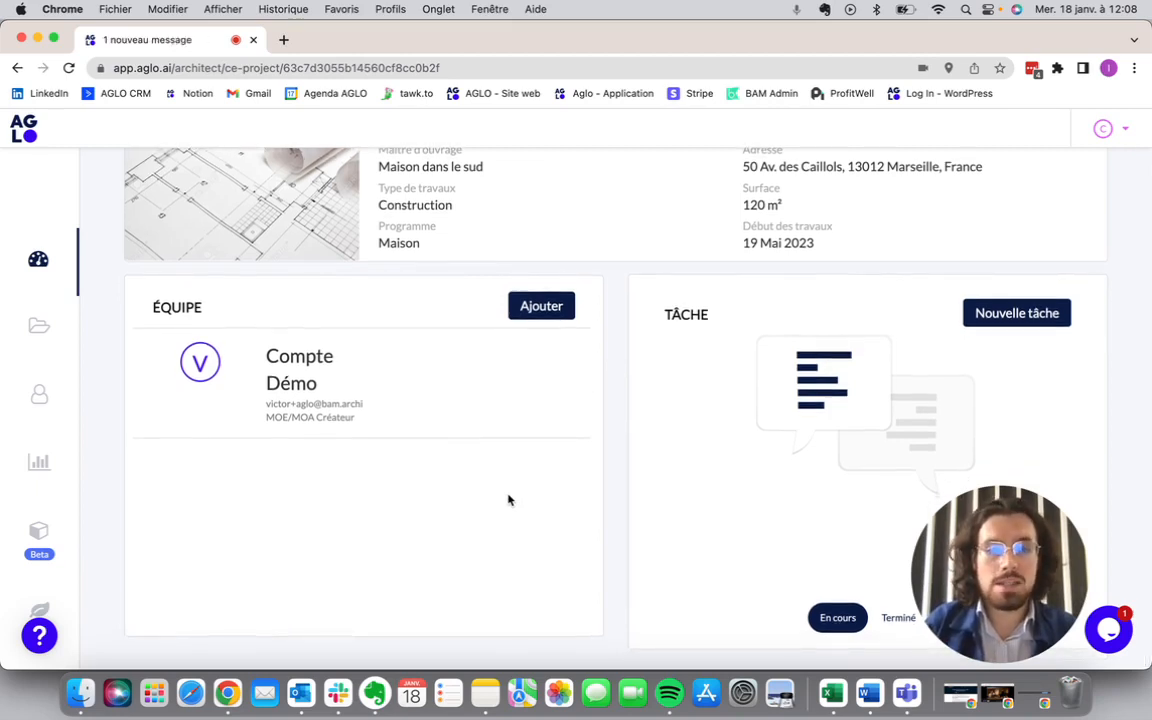
Examine the new task form's title, description and collaborator assignment fields, and cancel it without creating a task.
left_click(989, 313)
left_click(758, 383)
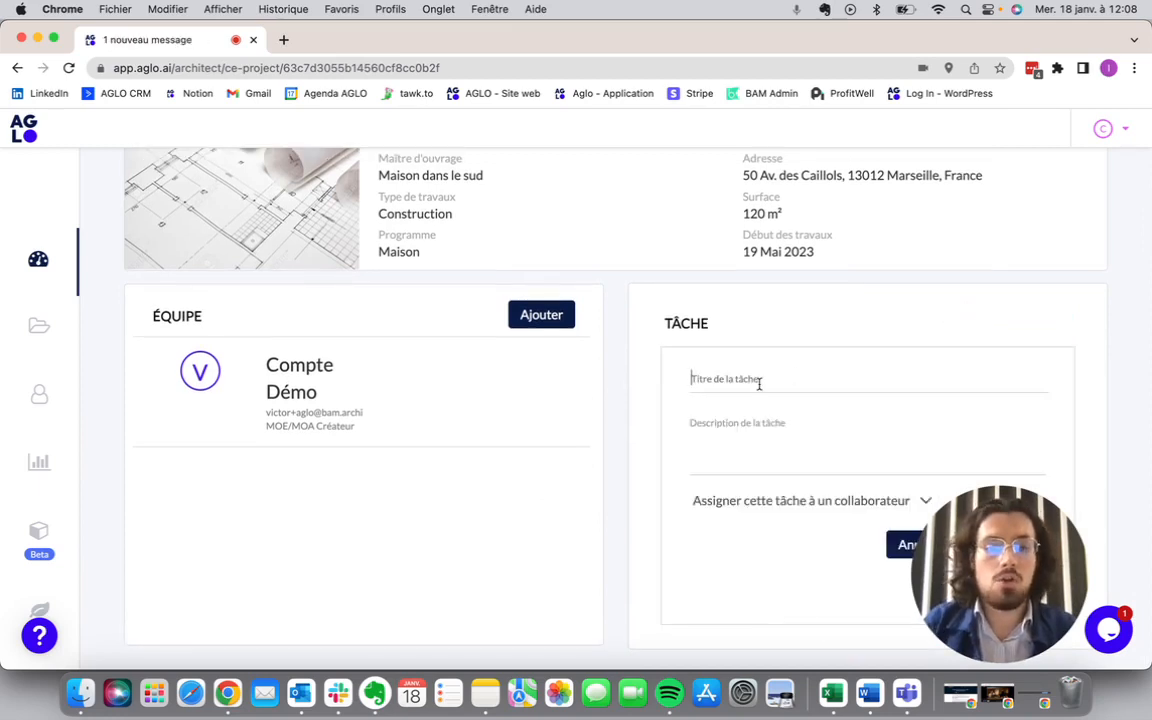
left_click(758, 433)
left_click(759, 501)
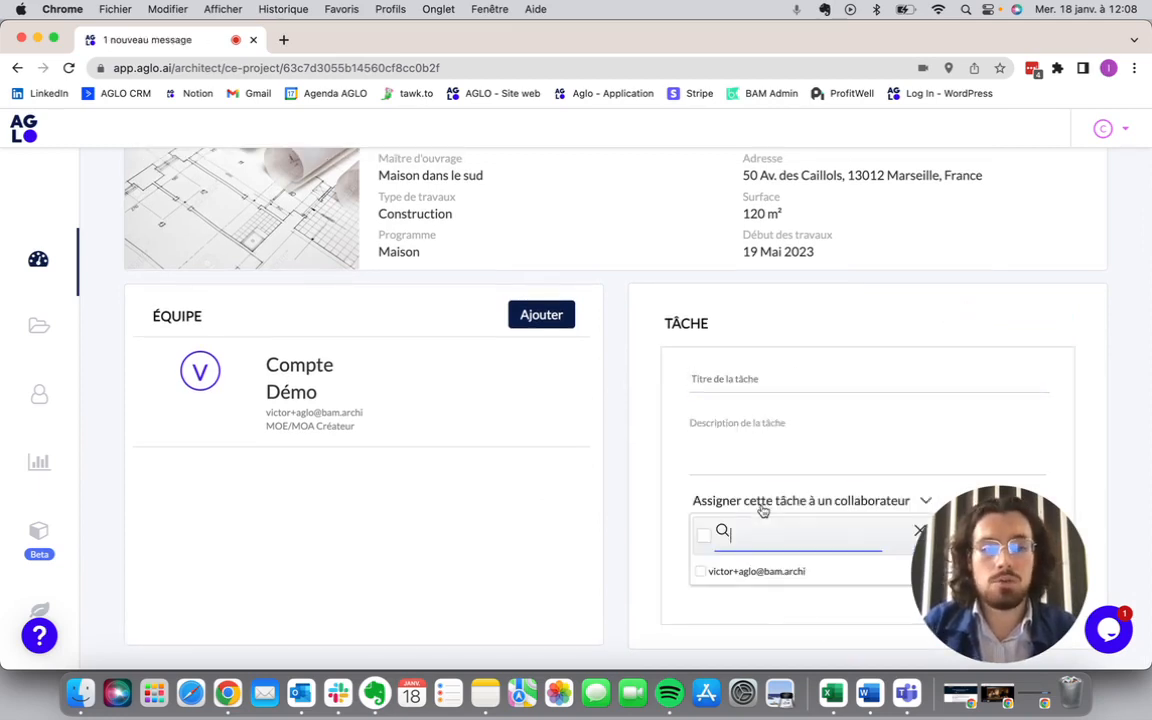
left_click(780, 483)
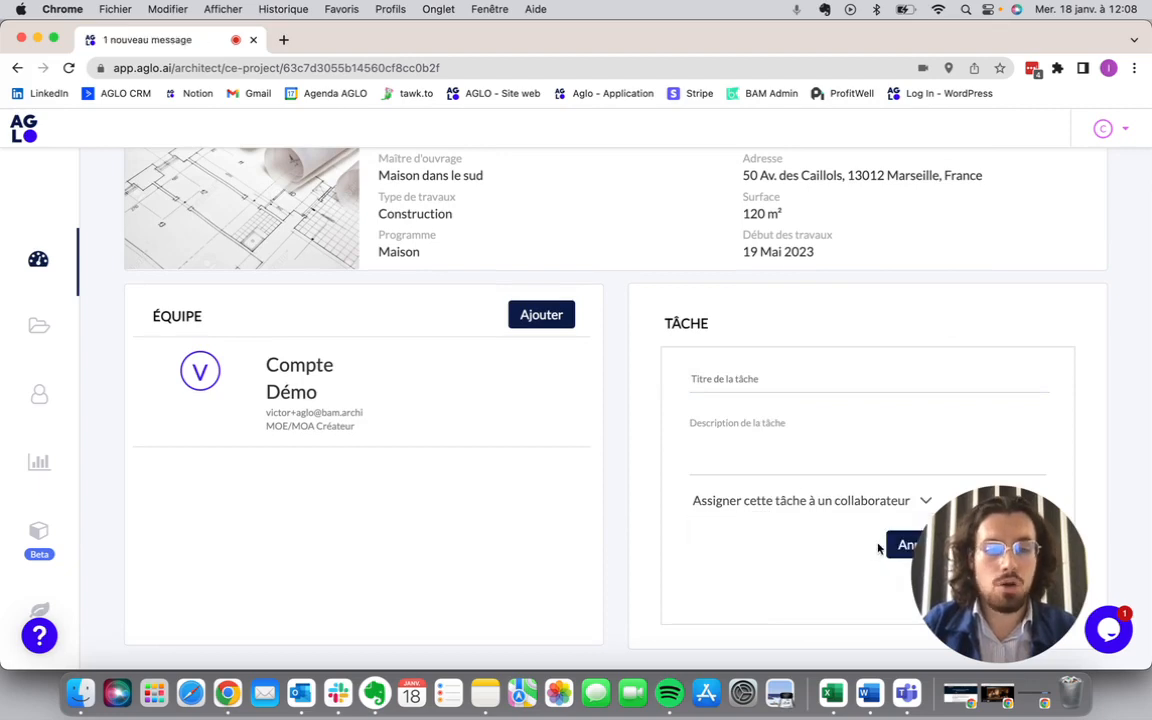
left_click(897, 544)
scroll(620, 424, "up", 2)
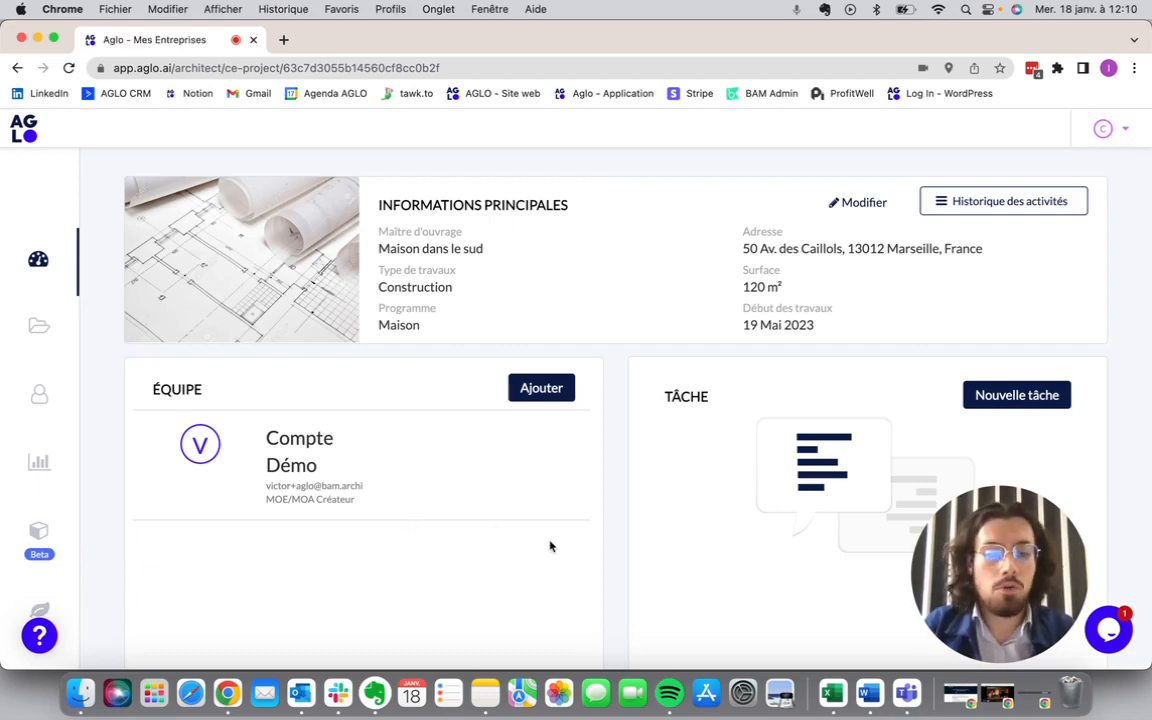
Open the AGLO help chat and choose Support as the service to contact.
left_click(1112, 632)
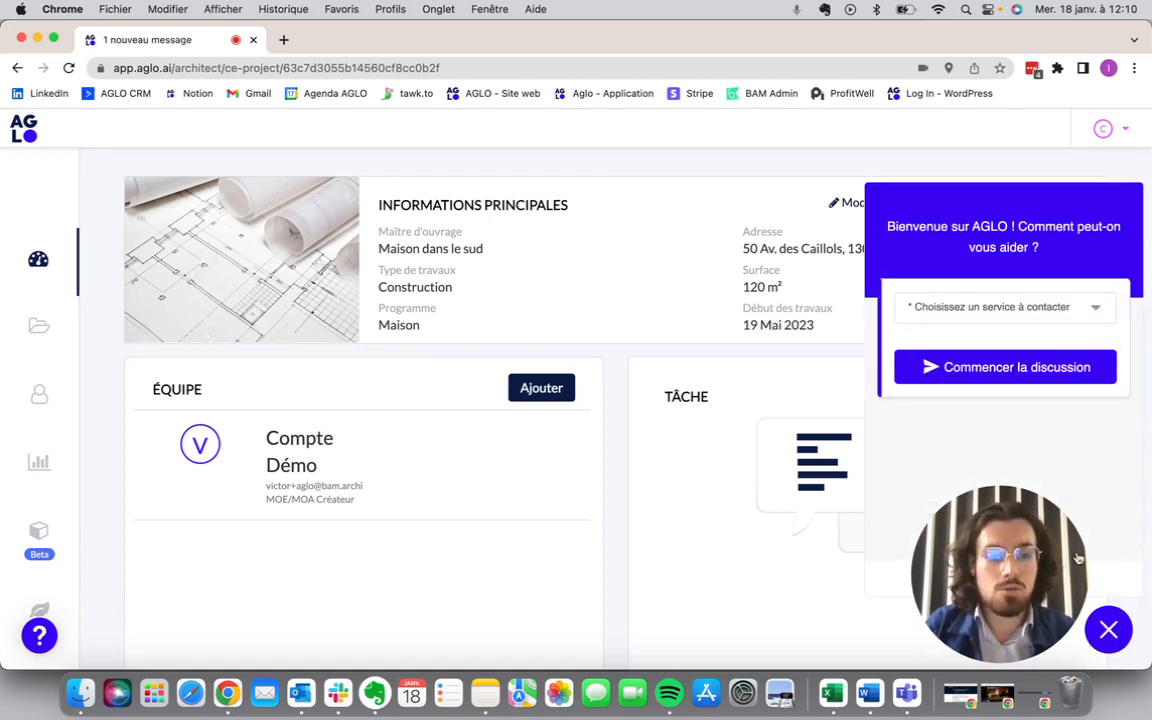
left_click(1025, 310)
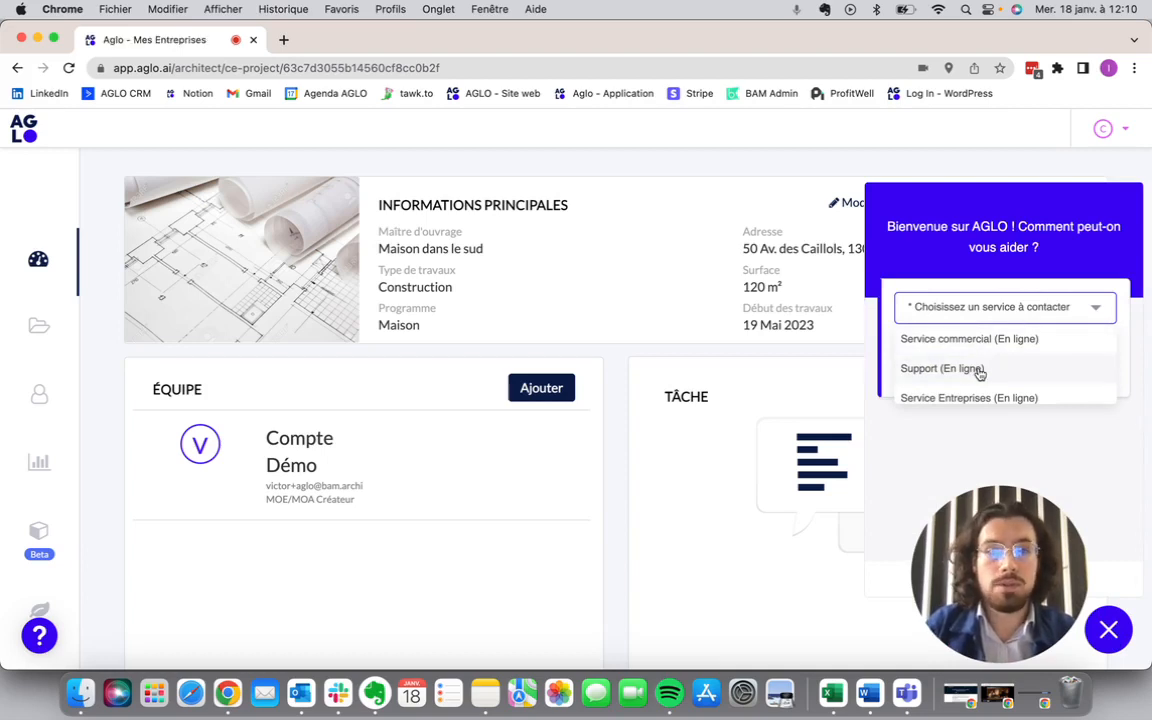
left_click(979, 370)
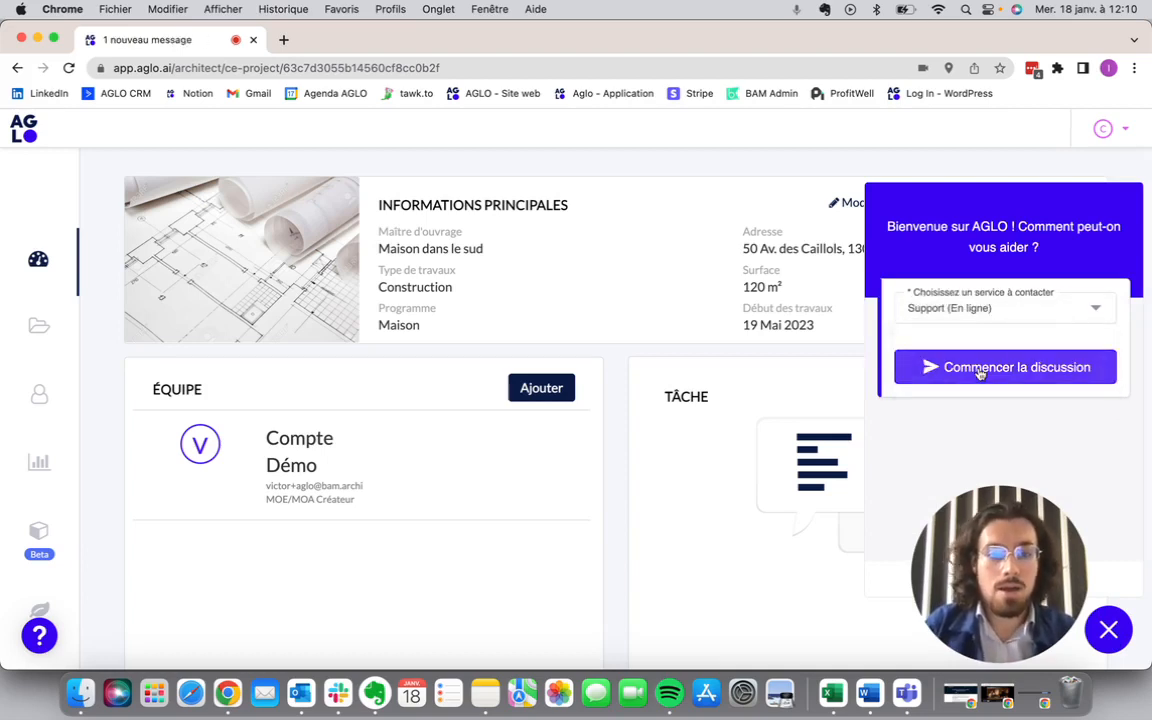